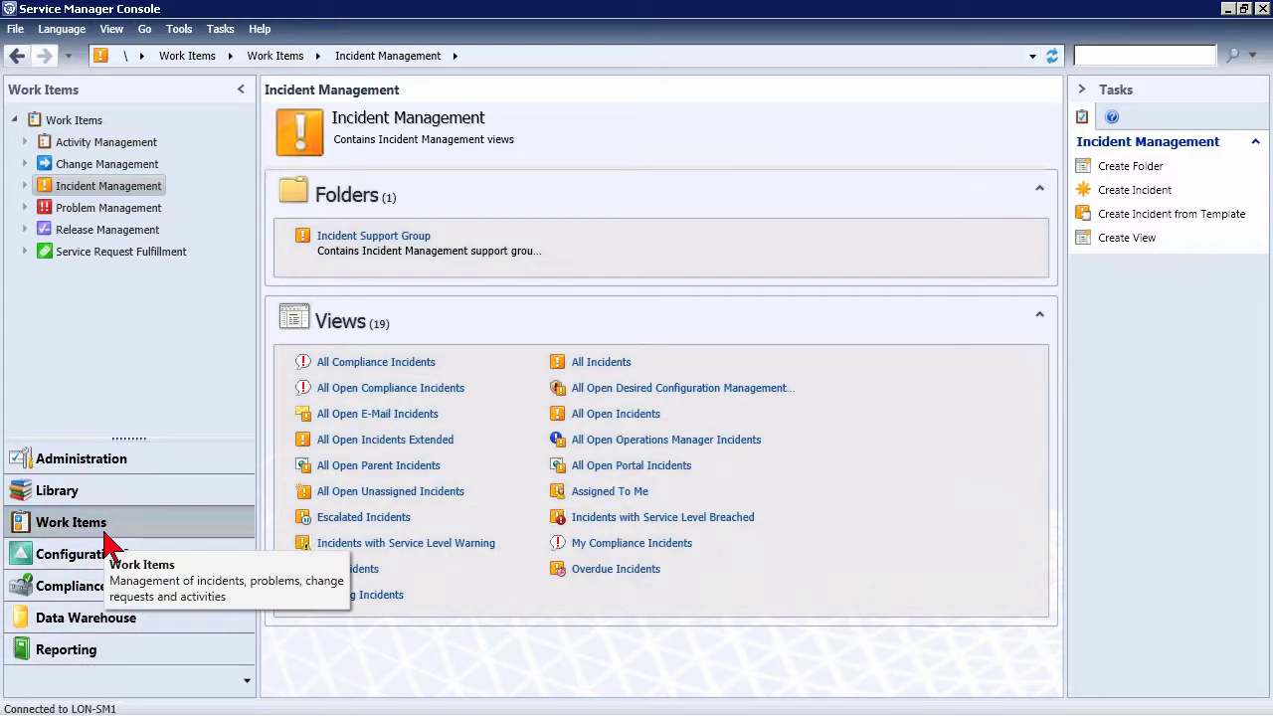
- Open the All Incidents view under Incident Management and examine the details of incident IR3, Failed to Ping Computer
left_click(105, 535)
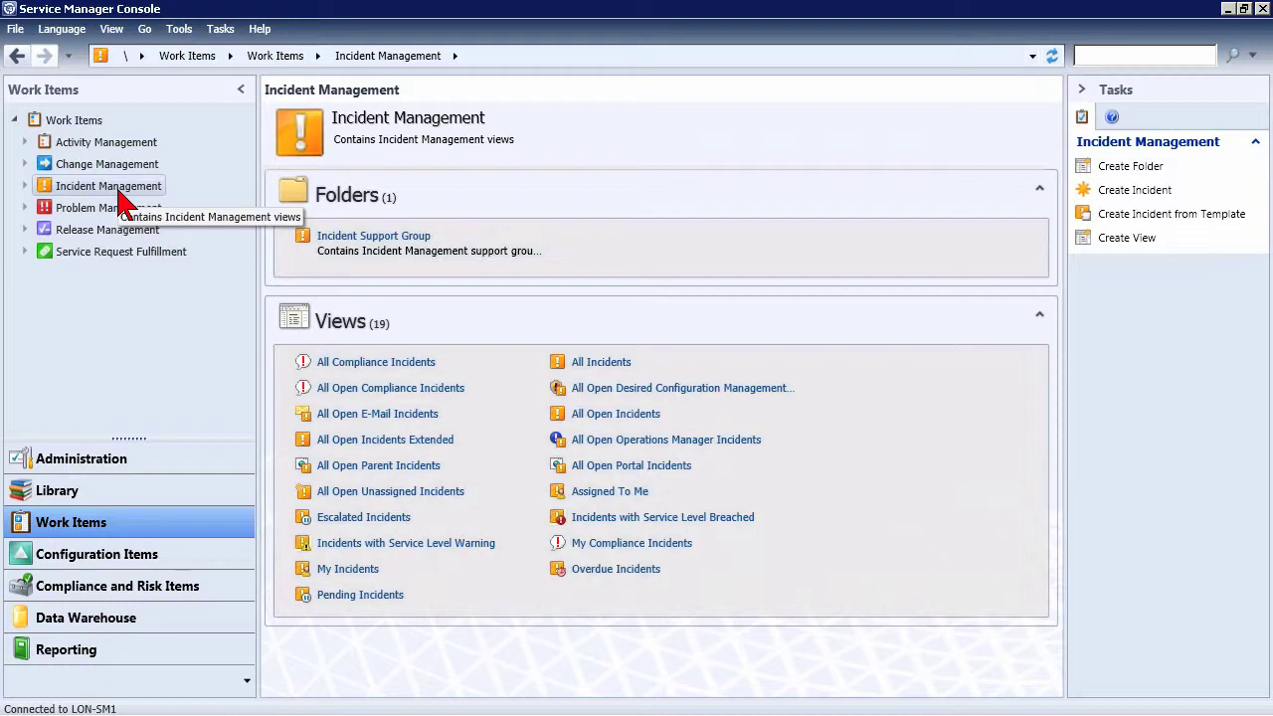
left_click(110, 187)
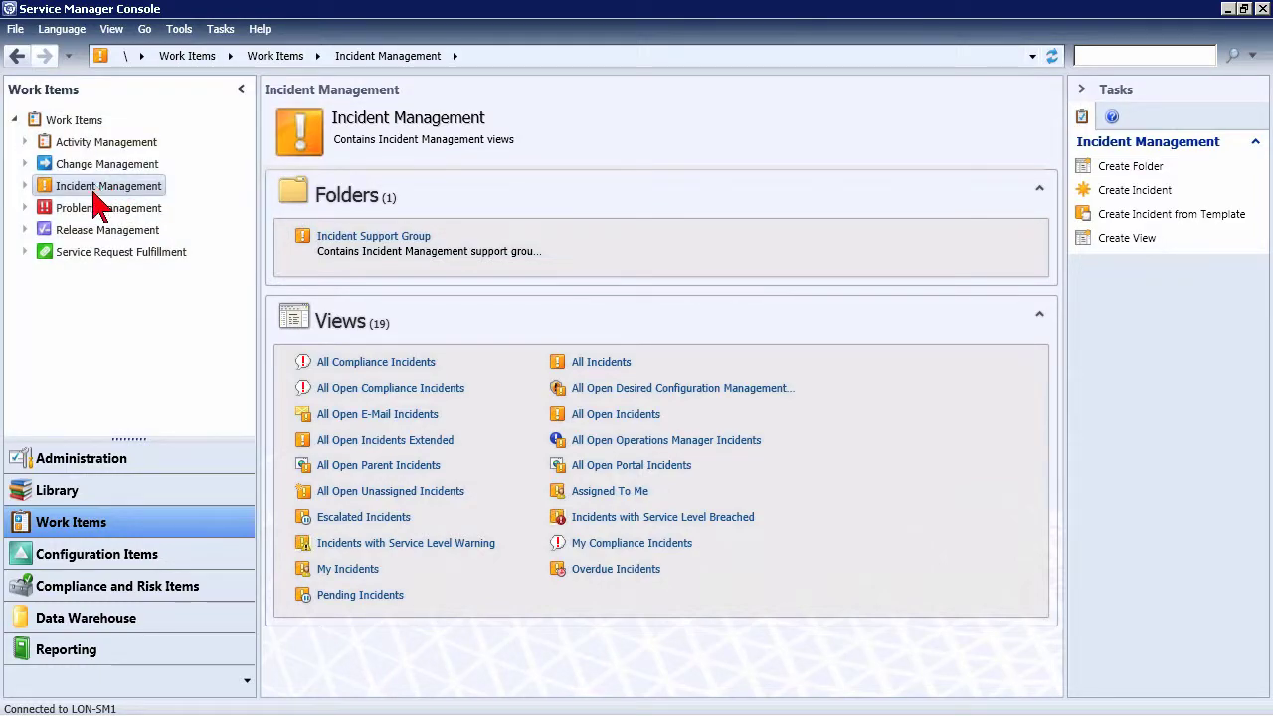
left_click(25, 186)
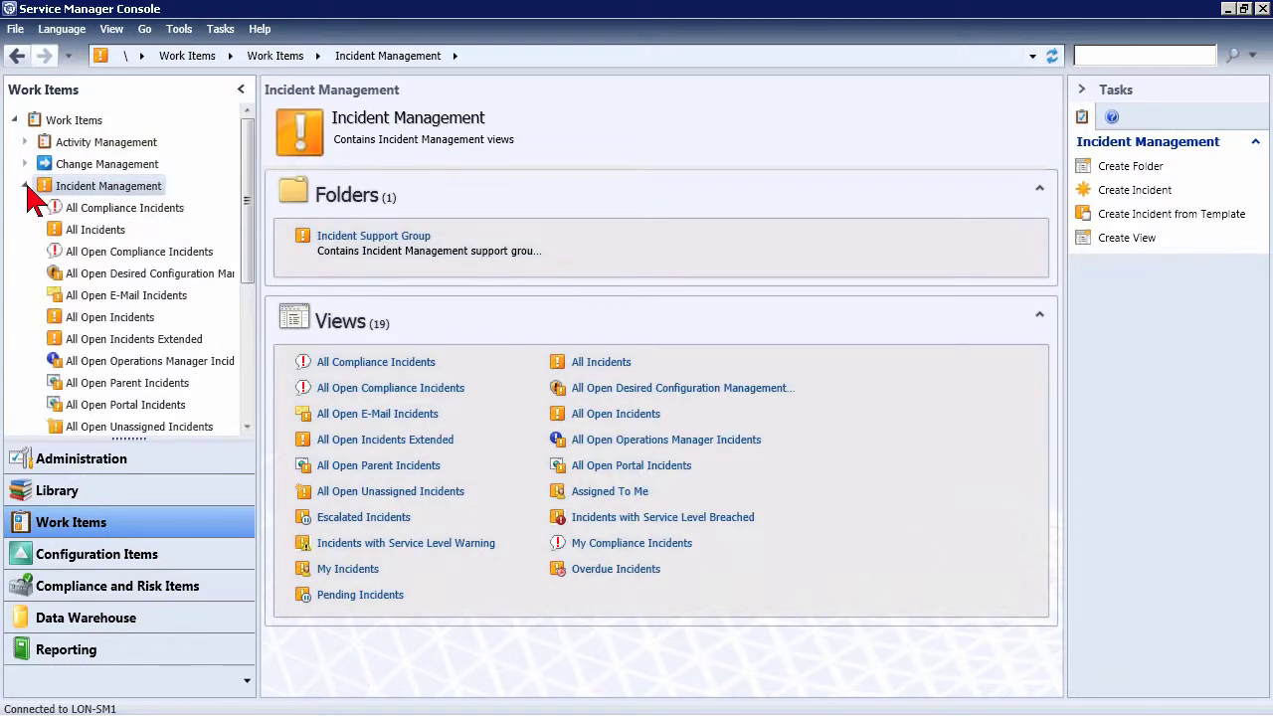
left_click(88, 235)
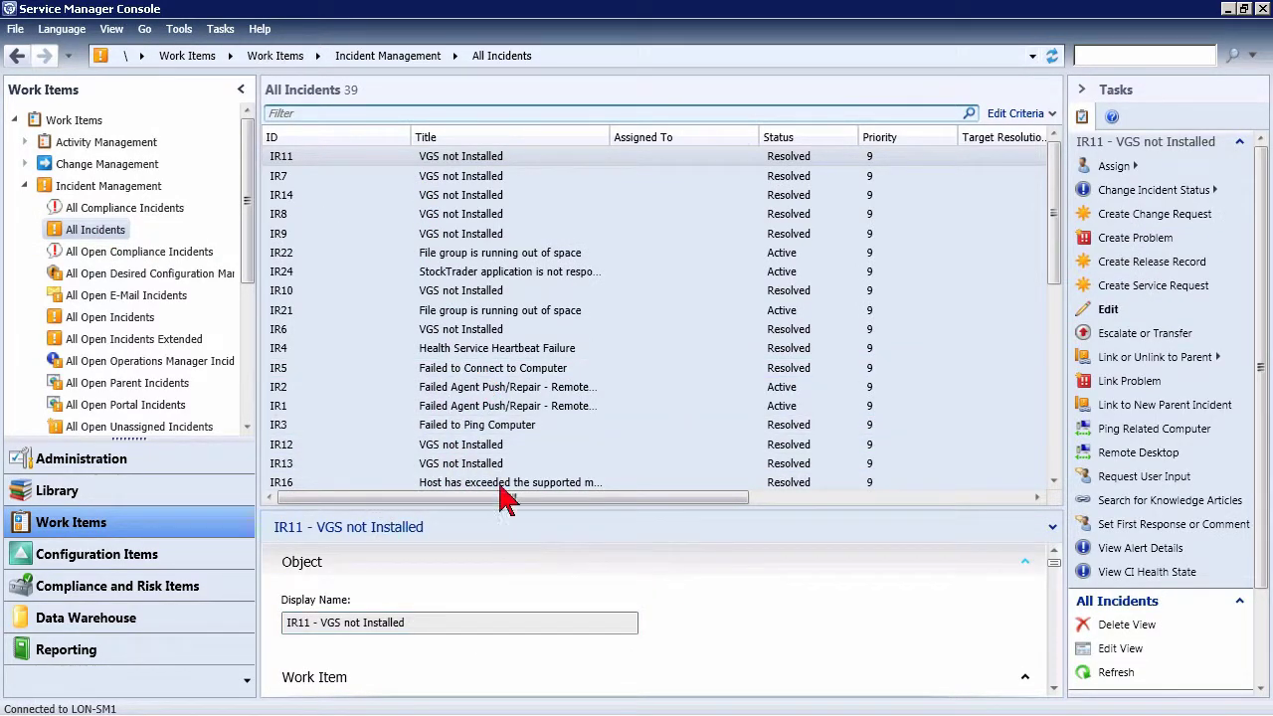
left_click(490, 429)
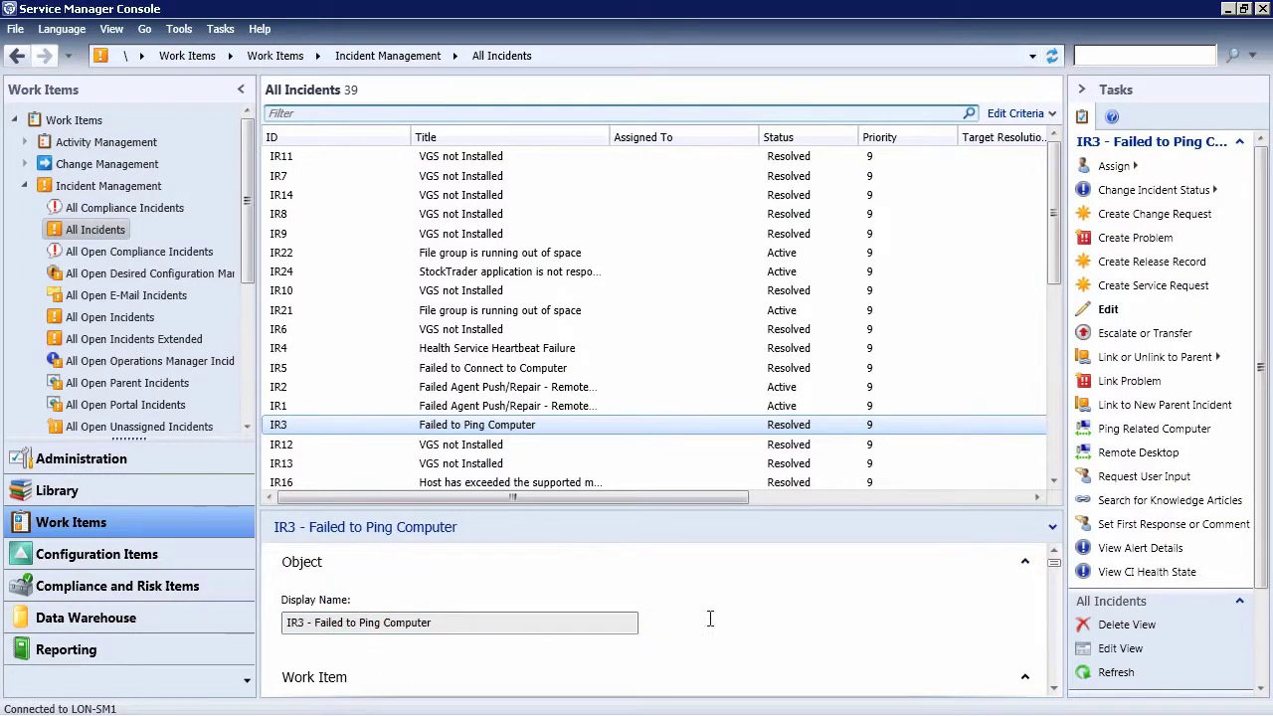
left_click_drag(1059, 567, 1057, 614)
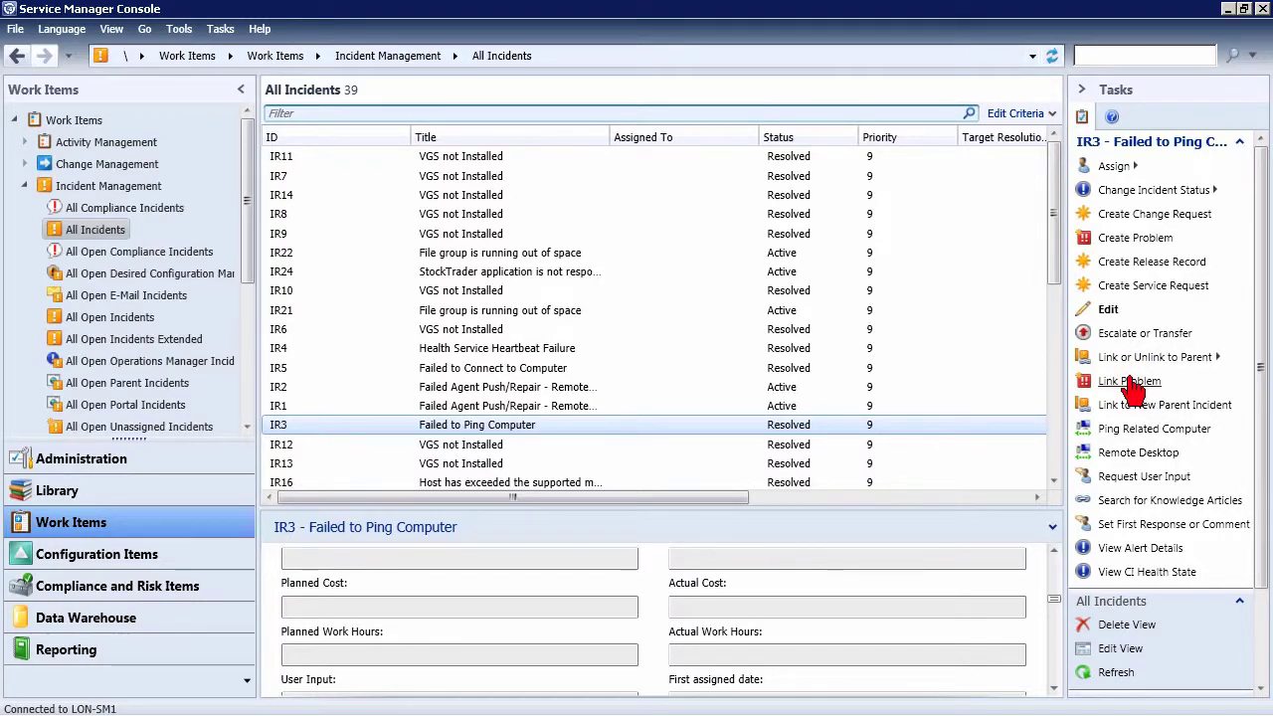
left_click(1143, 241)
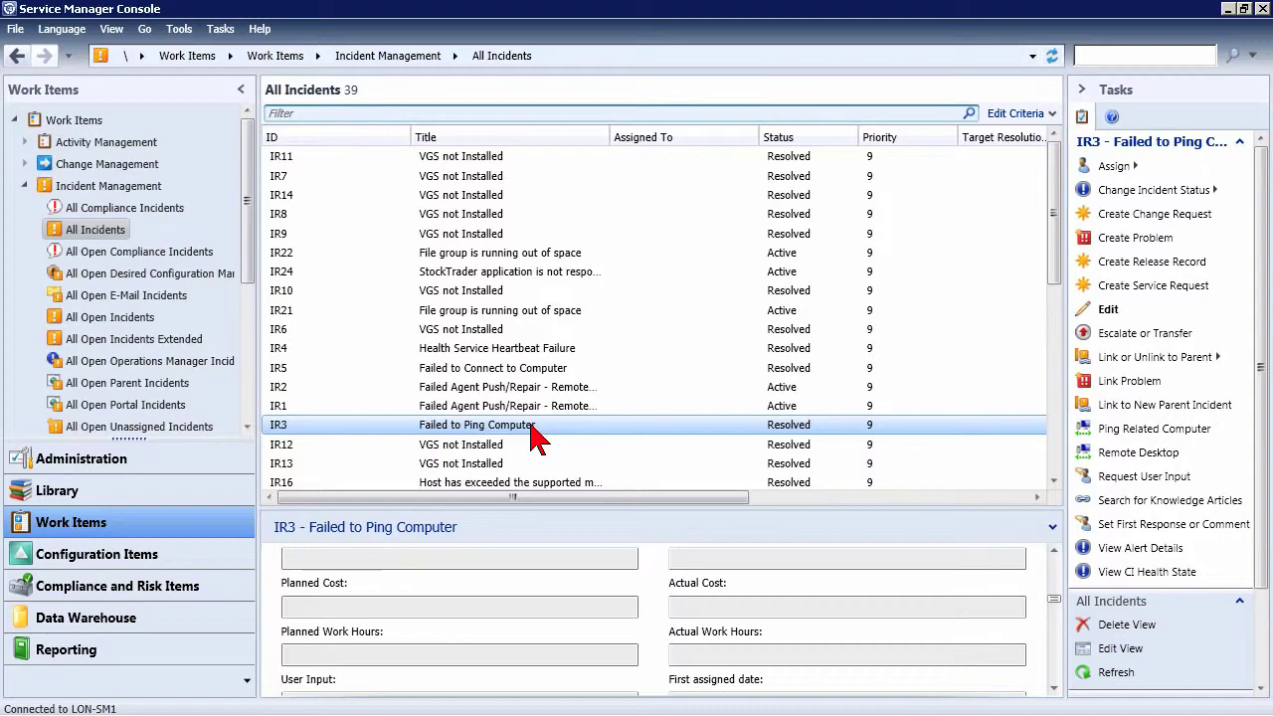
- Review the All Open Incidents view and the incidents listed under Assigned To Me
left_click_drag(249, 239, 254, 274)
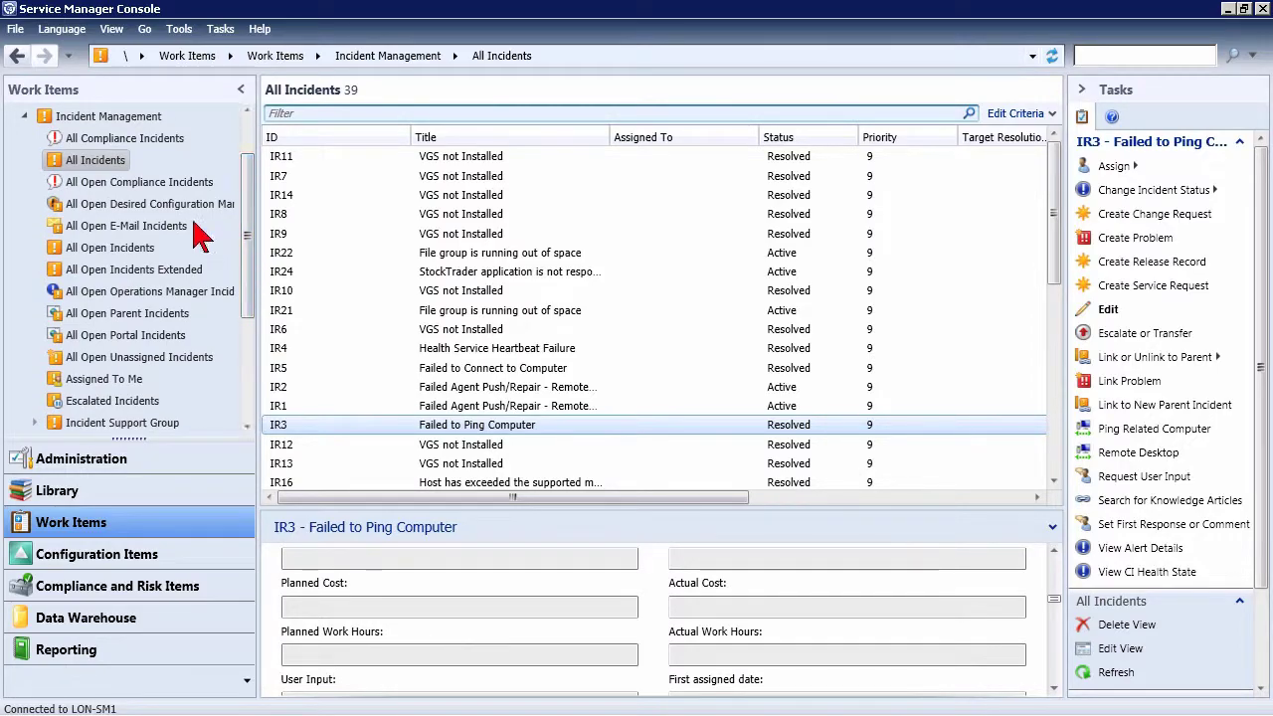
left_click(82, 161)
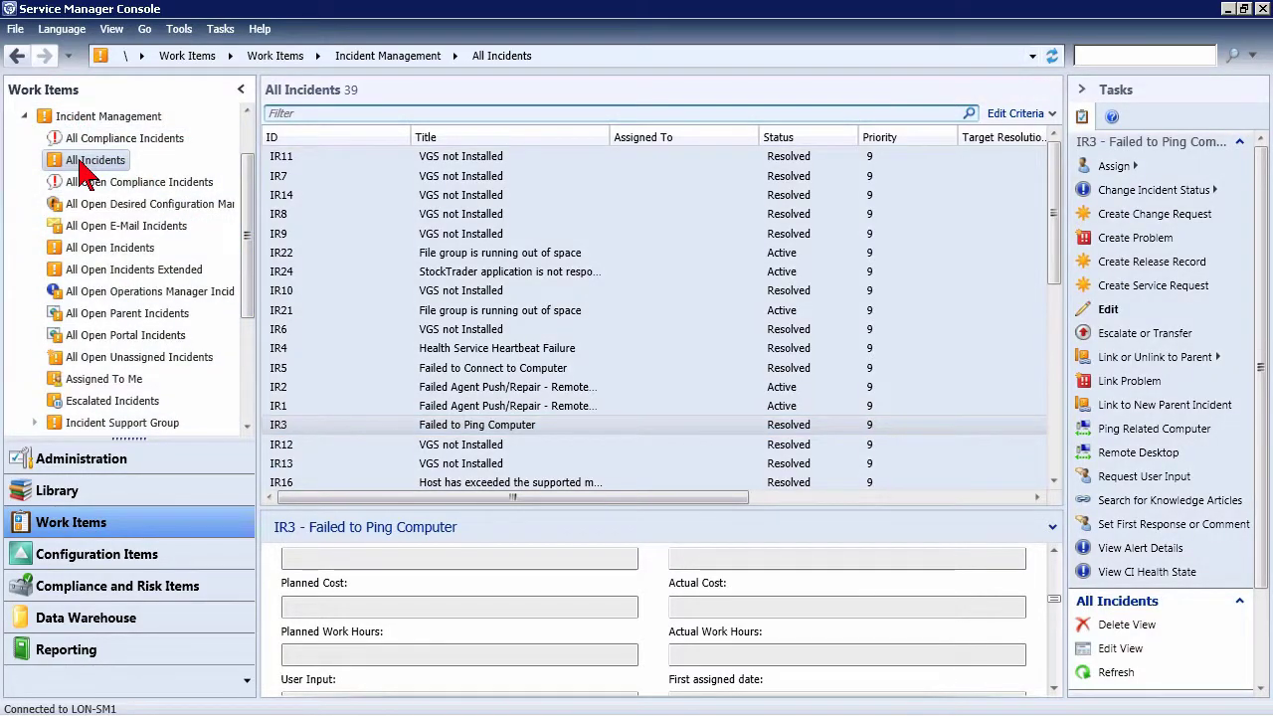
left_click(81, 255)
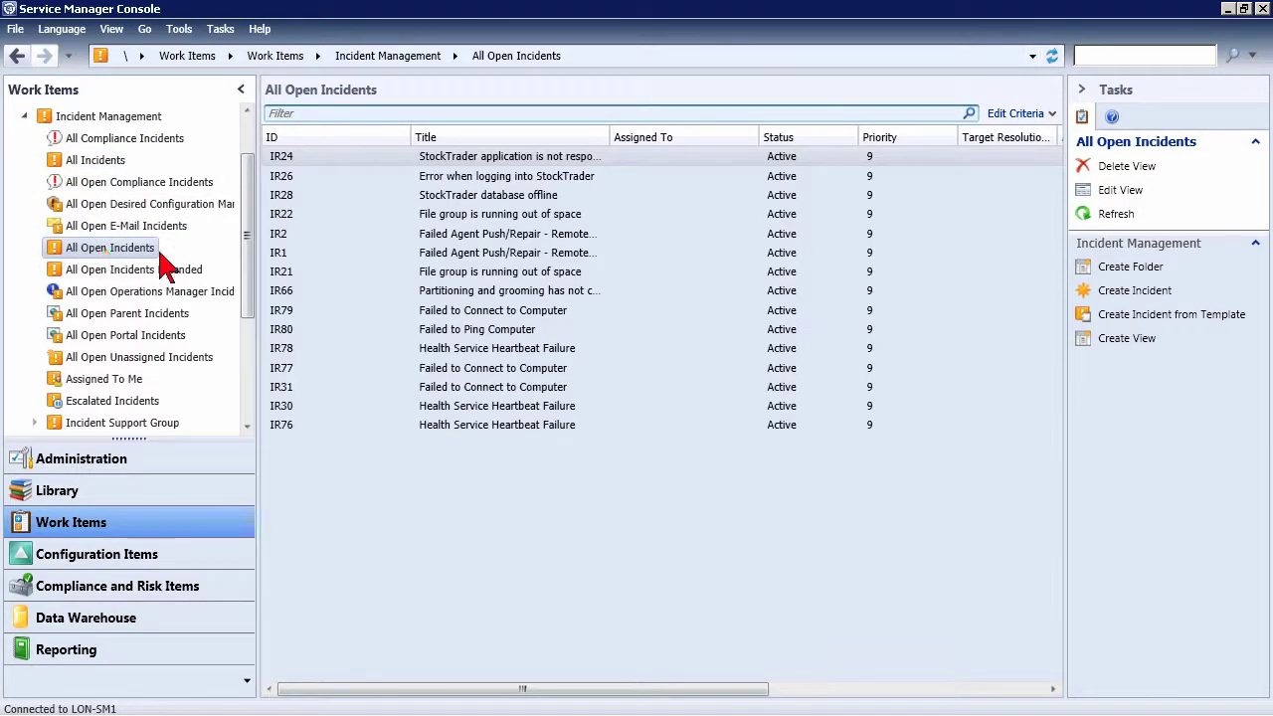
left_click(402, 159)
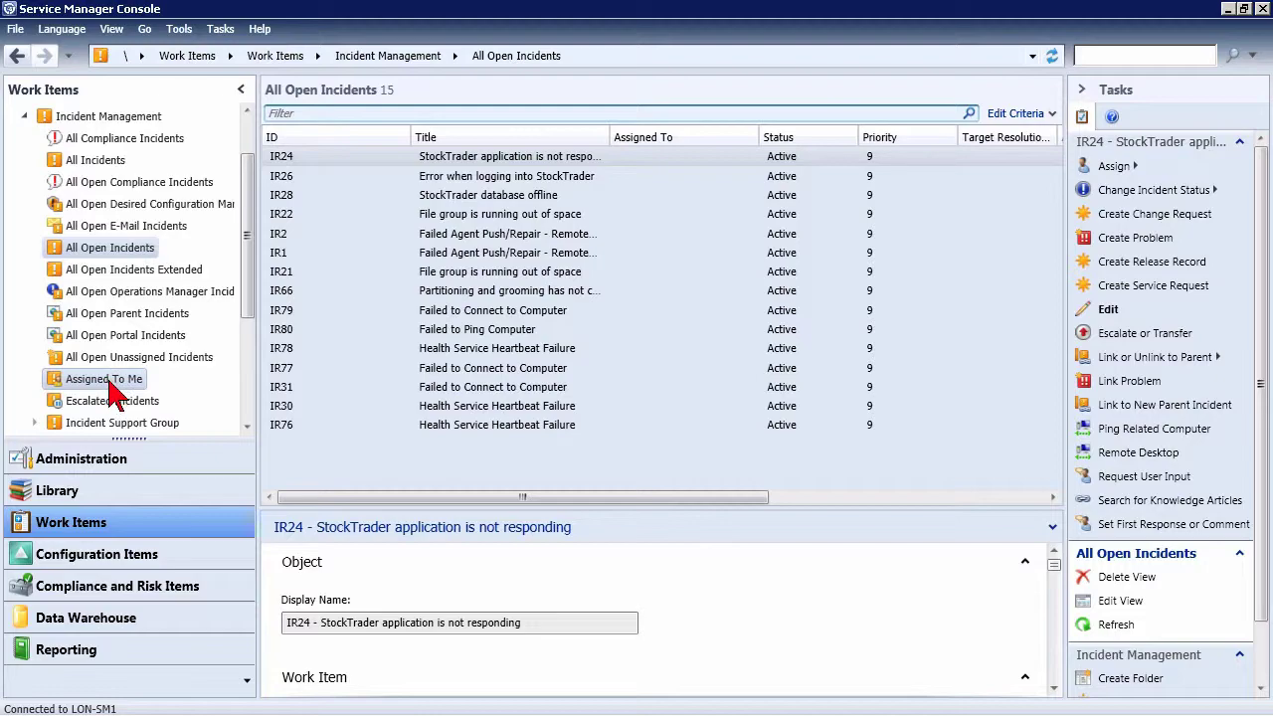
left_click(189, 370)
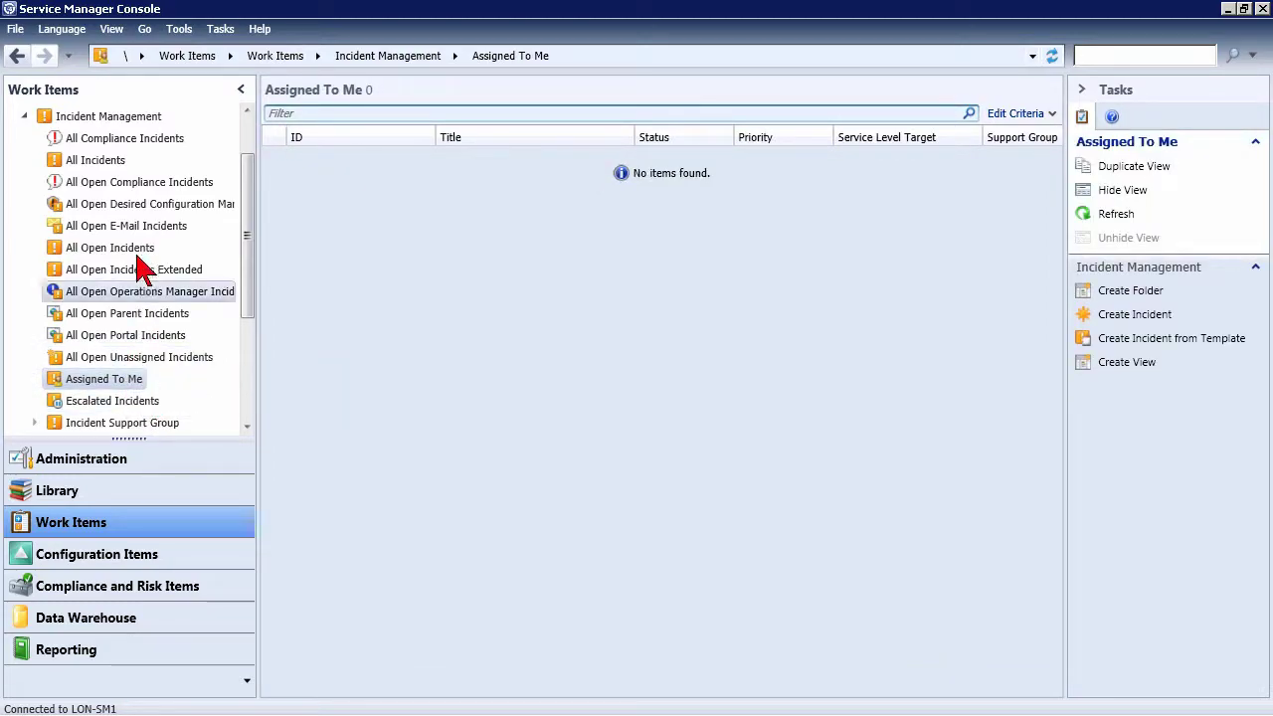
- Create a new blank incident under Incident Management and show its general information
right_click(138, 118)
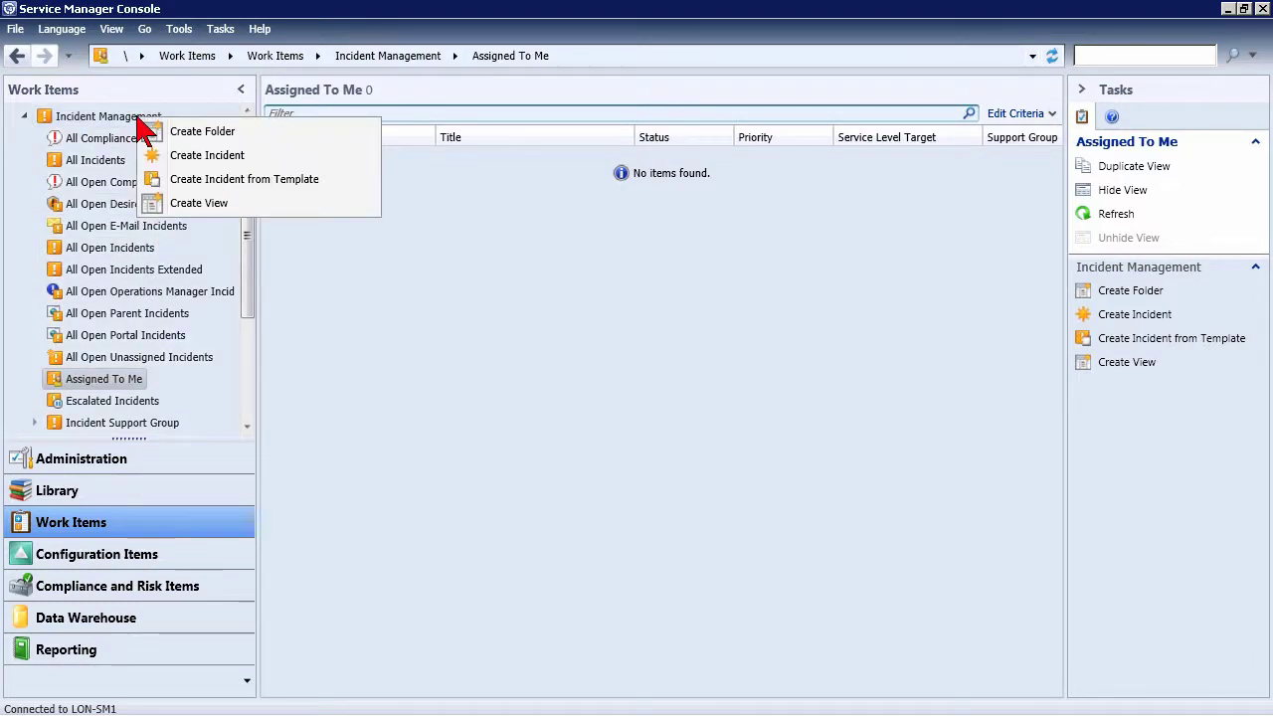
left_click(207, 157)
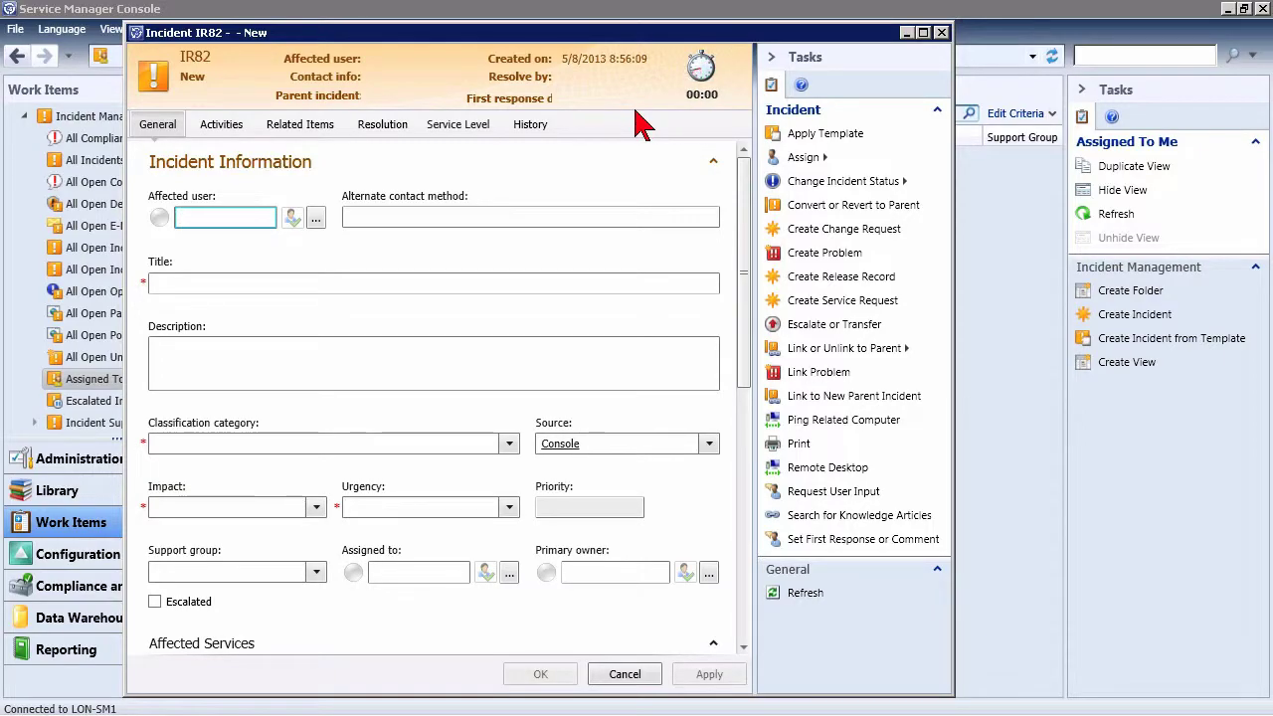
left_click(162, 126)
- Choose the incident's affected user from the list of domain users and groups
left_click(231, 215)
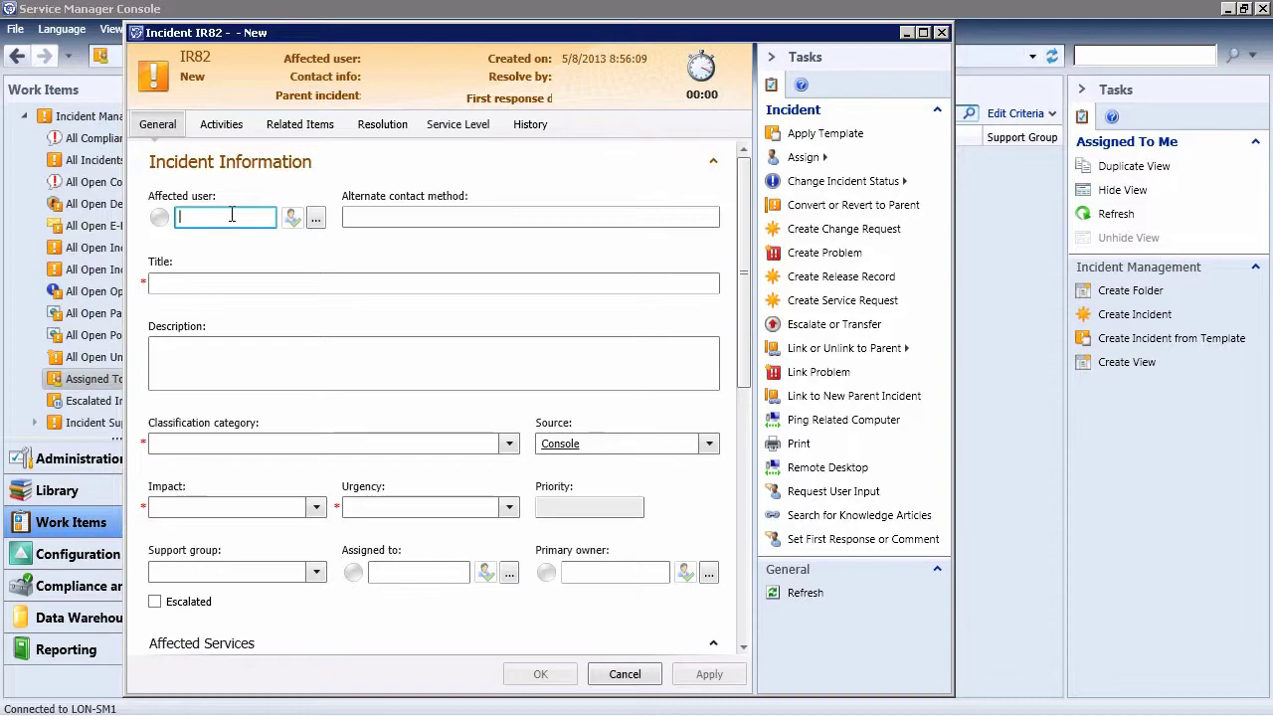
left_click(318, 218)
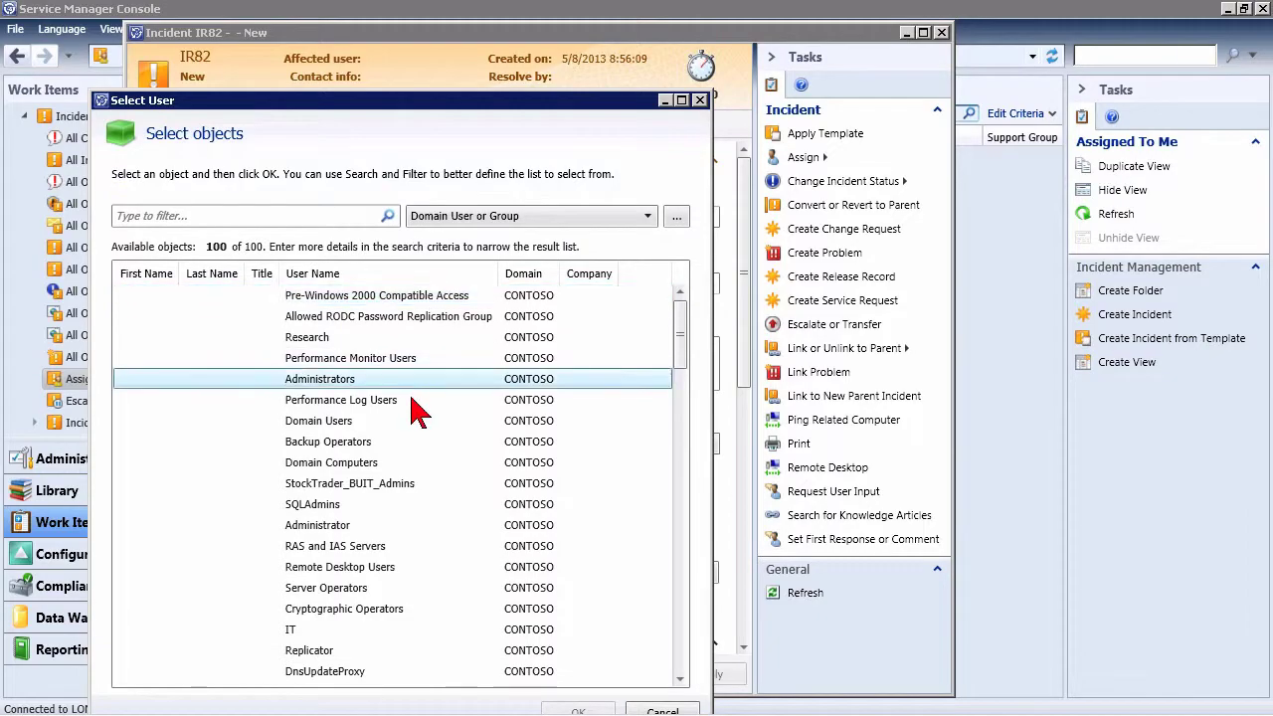
left_click_drag(682, 341, 685, 704)
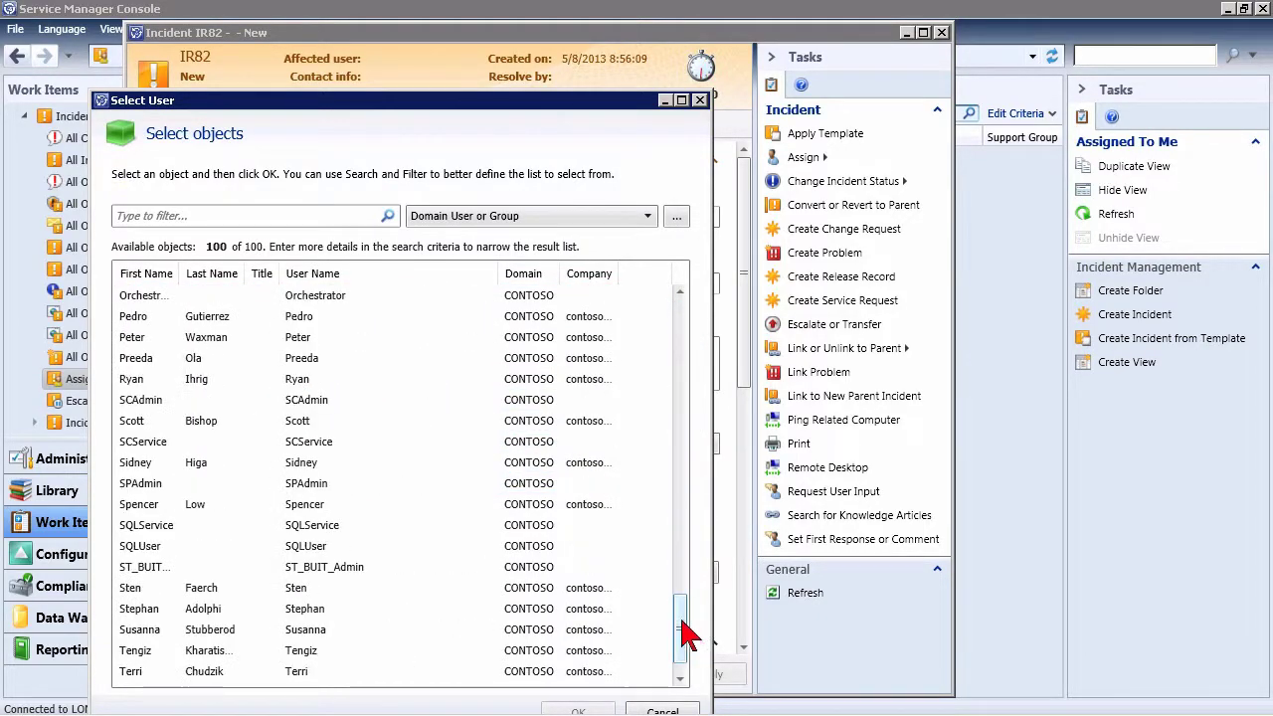
left_click(149, 381)
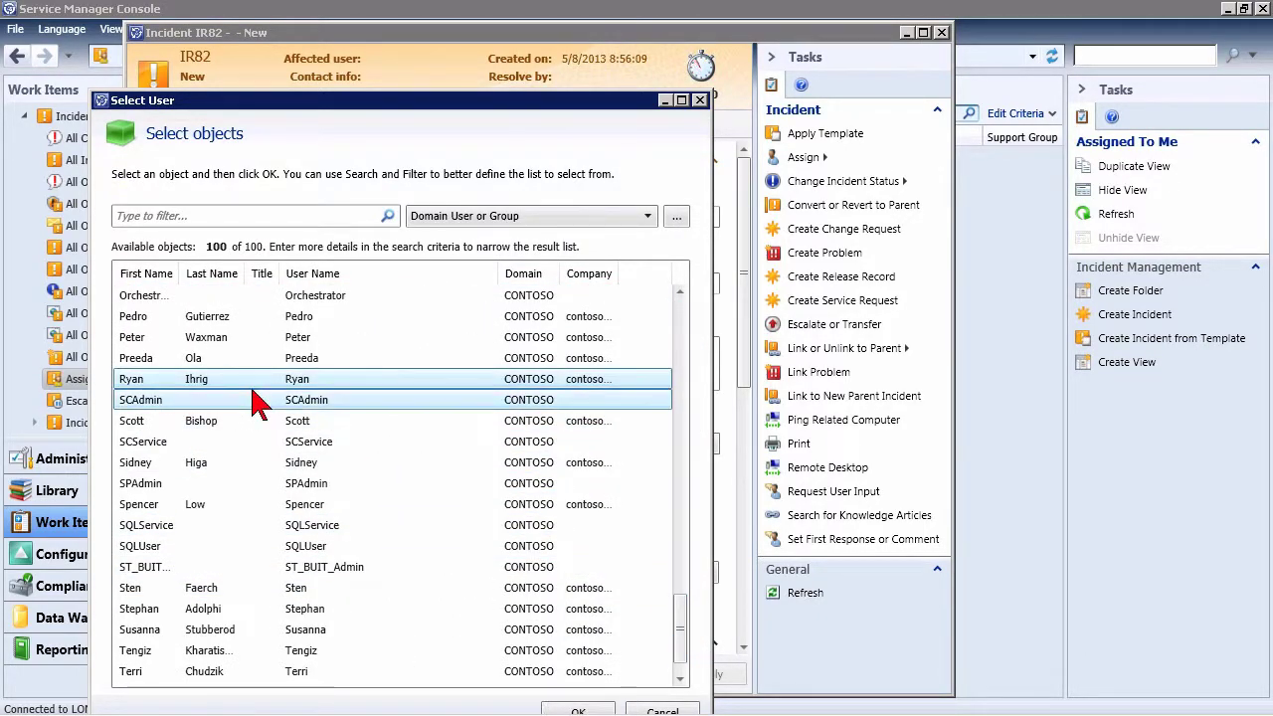
left_click_drag(449, 102, 492, 49)
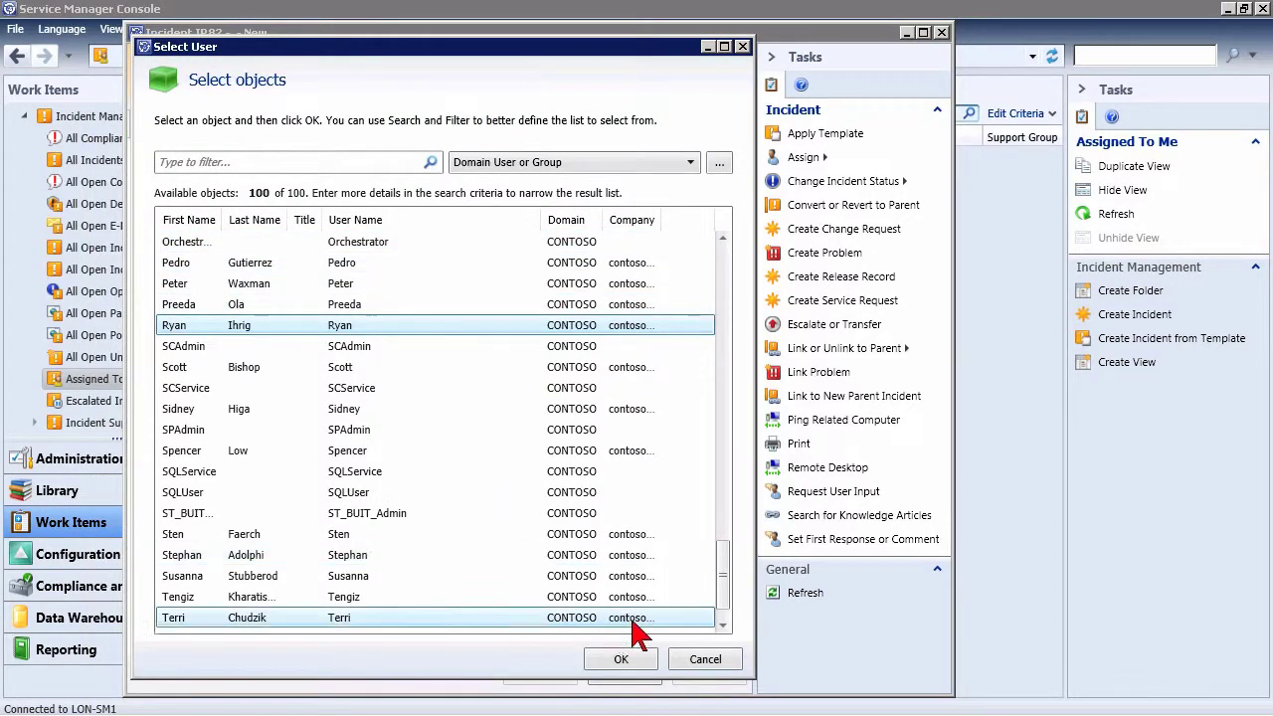
left_click(624, 659)
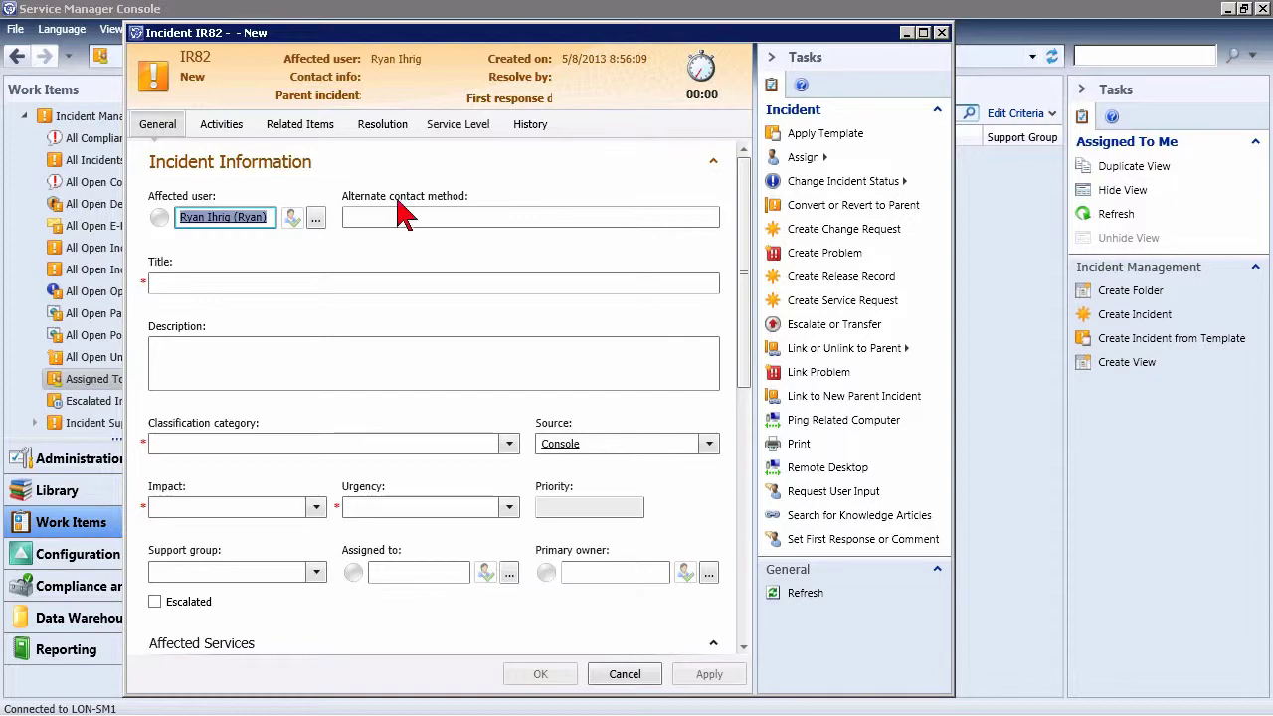
- Title the incident "VPN Not working"
left_click(216, 285)
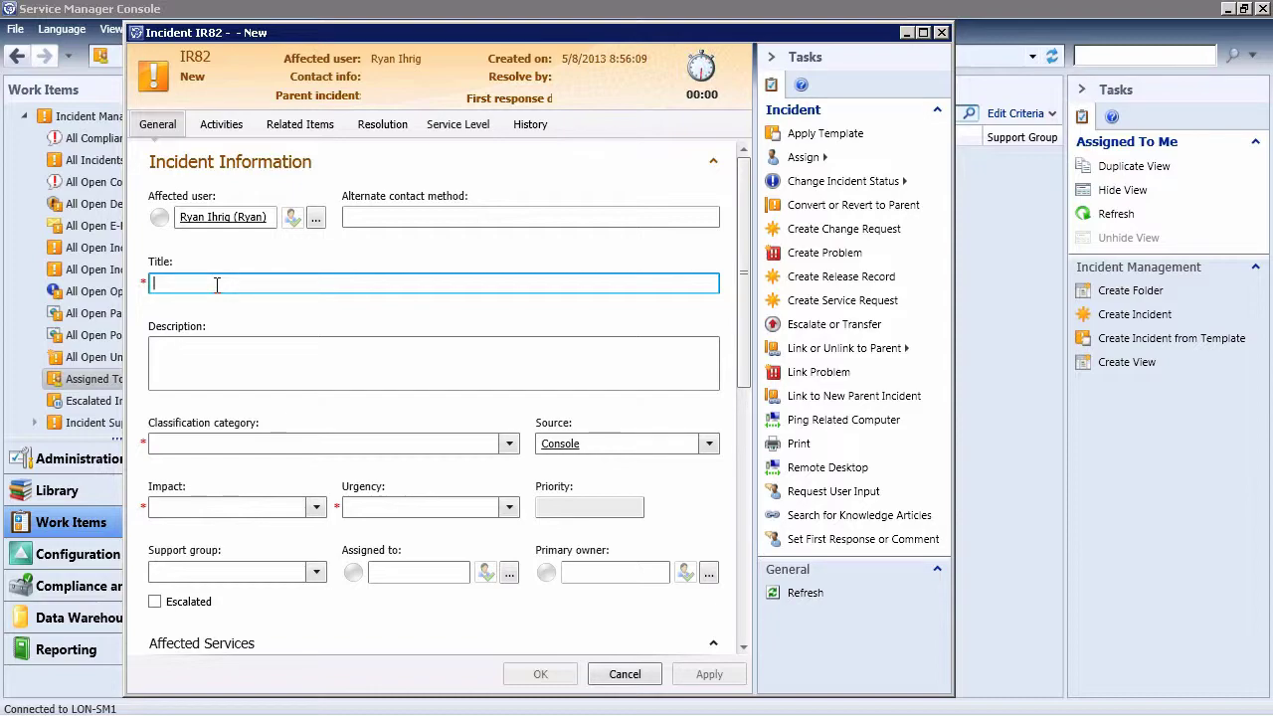
type("VPN Not working")
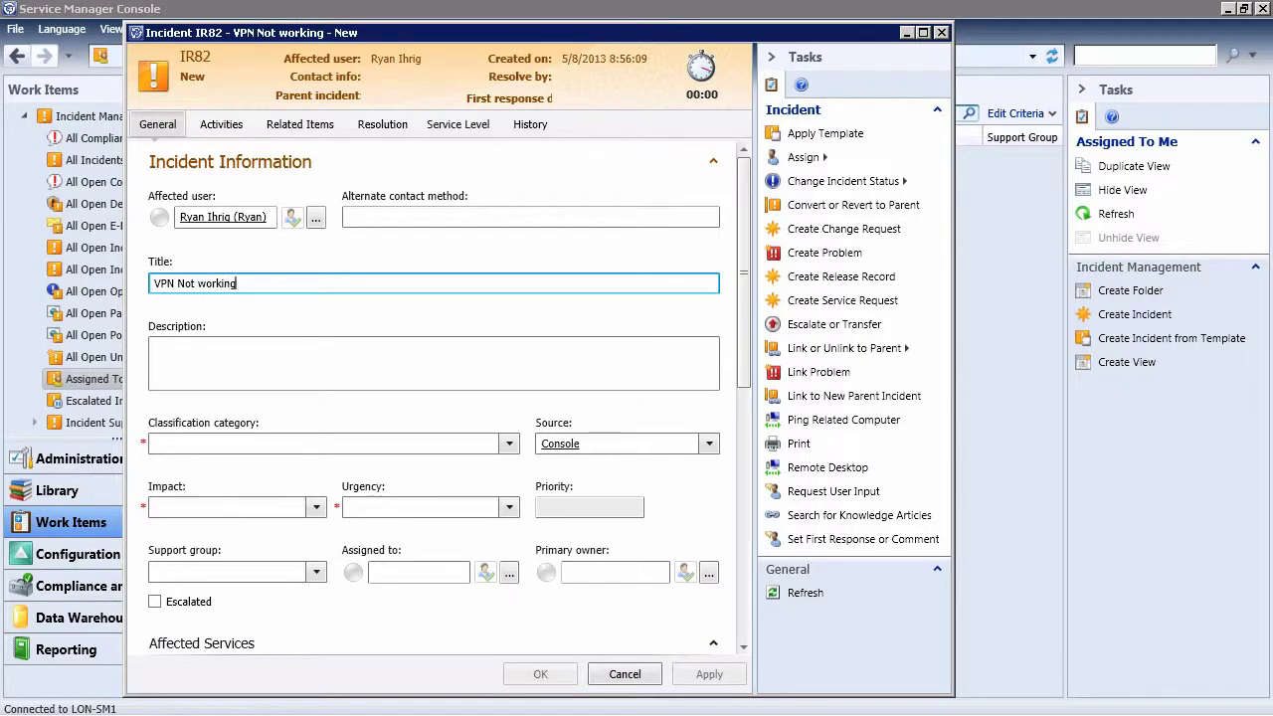
left_click(265, 360)
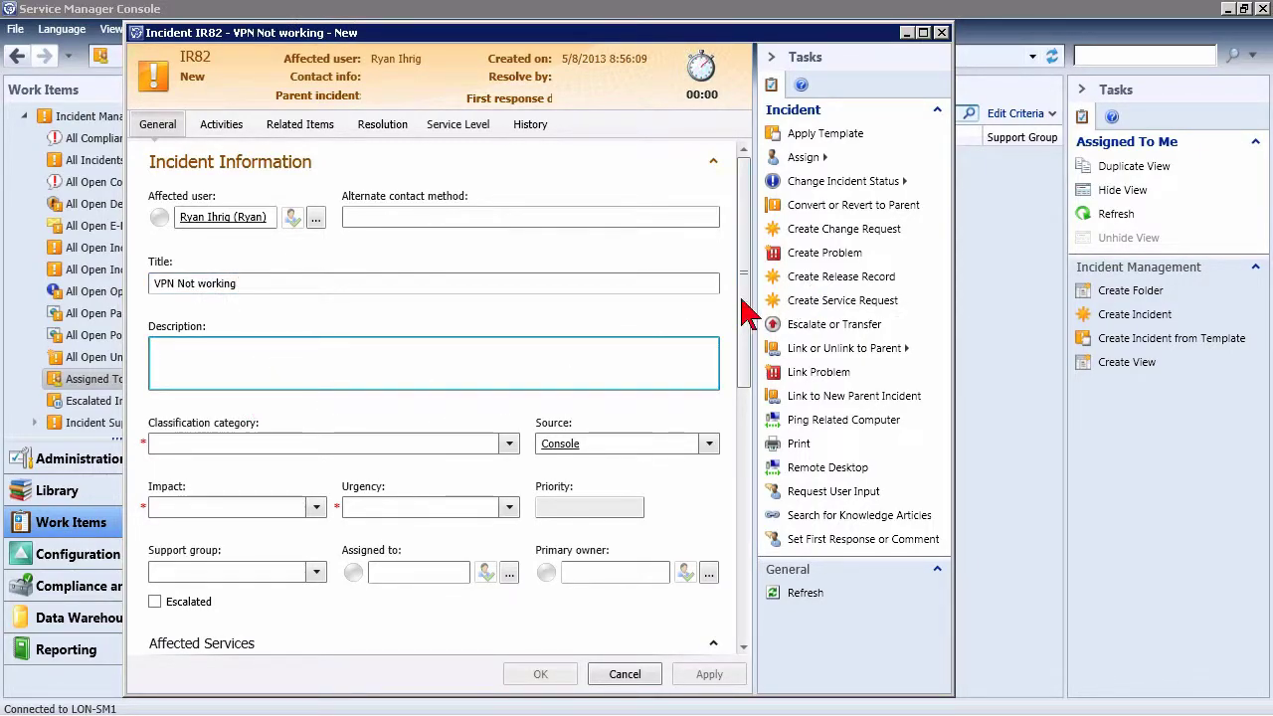
- Classify the incident as Networking Problems and set its source to Phone
left_click_drag(745, 338, 676, 381)
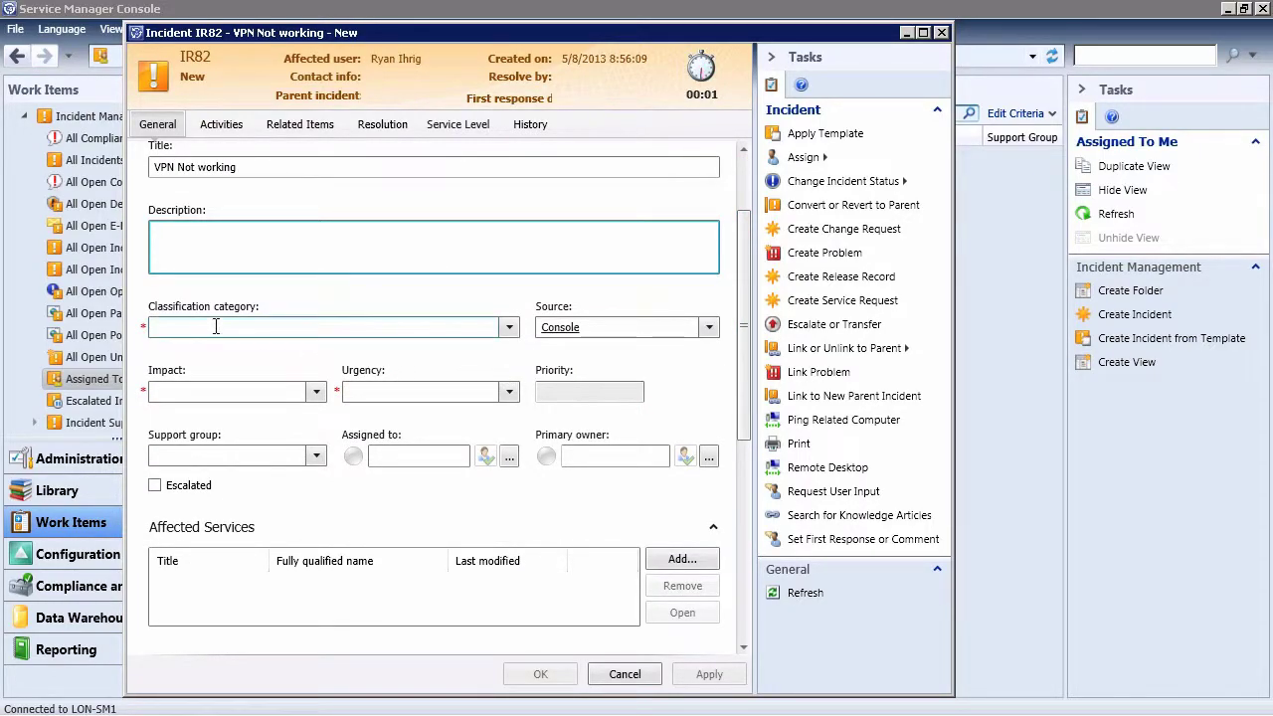
left_click(509, 328)
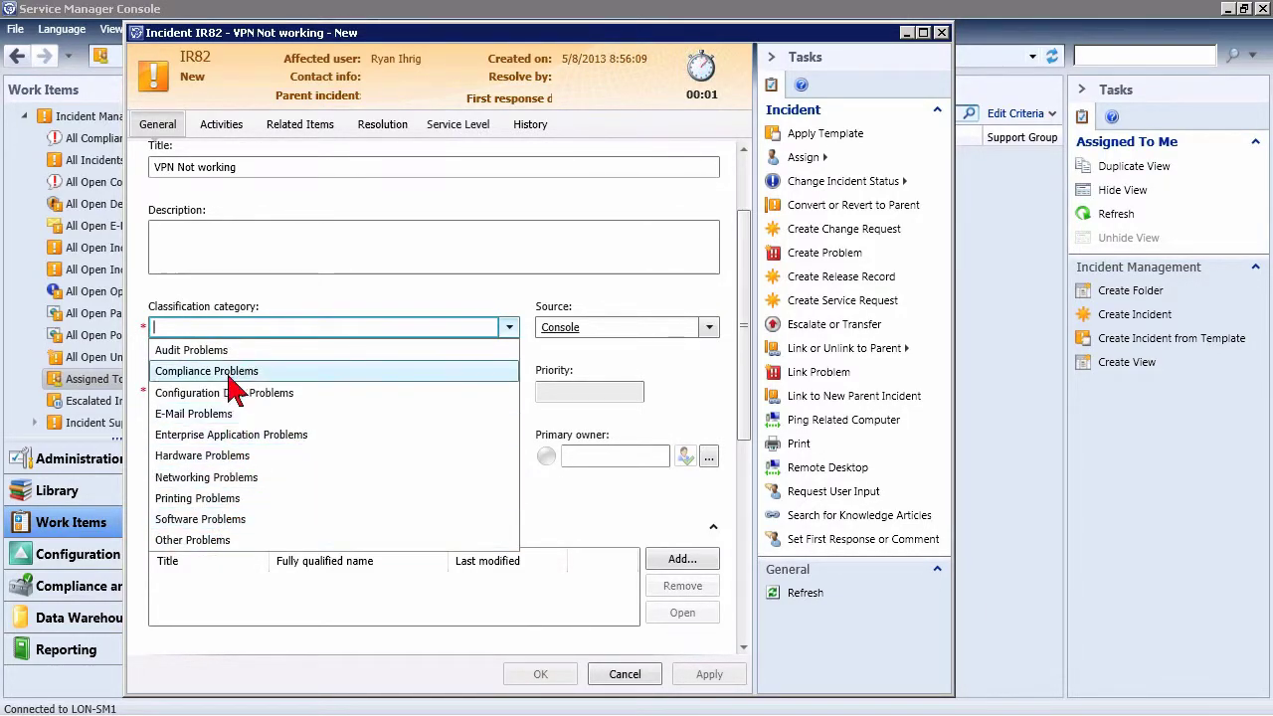
left_click(203, 479)
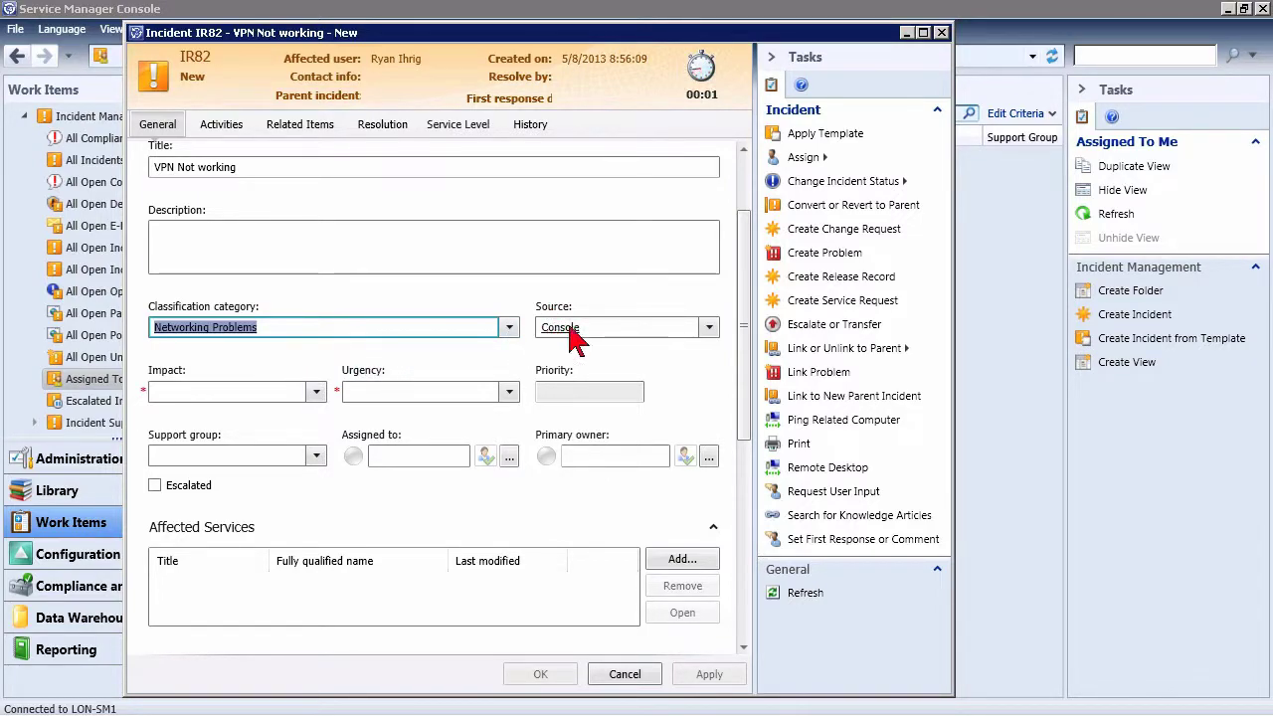
left_click(709, 329)
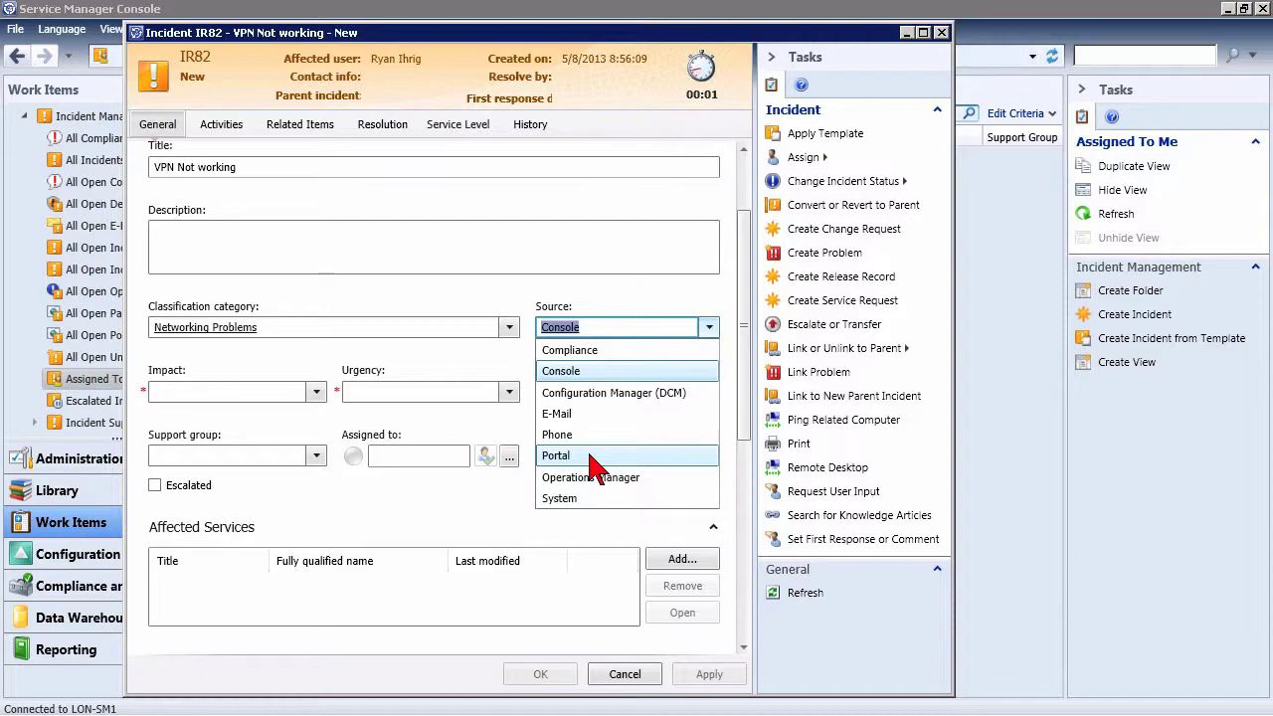
left_click(565, 434)
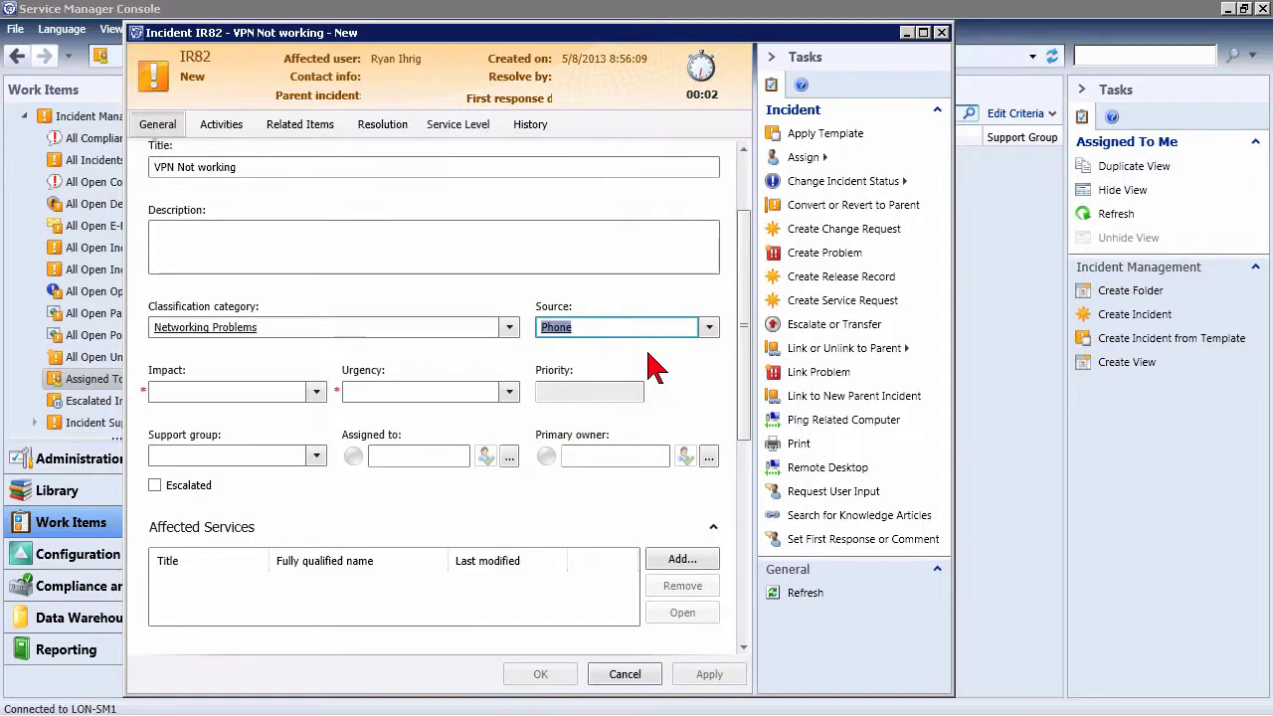
- Set the incident's impact to Medium and its urgency to Low
left_click_drag(744, 341, 744, 390)
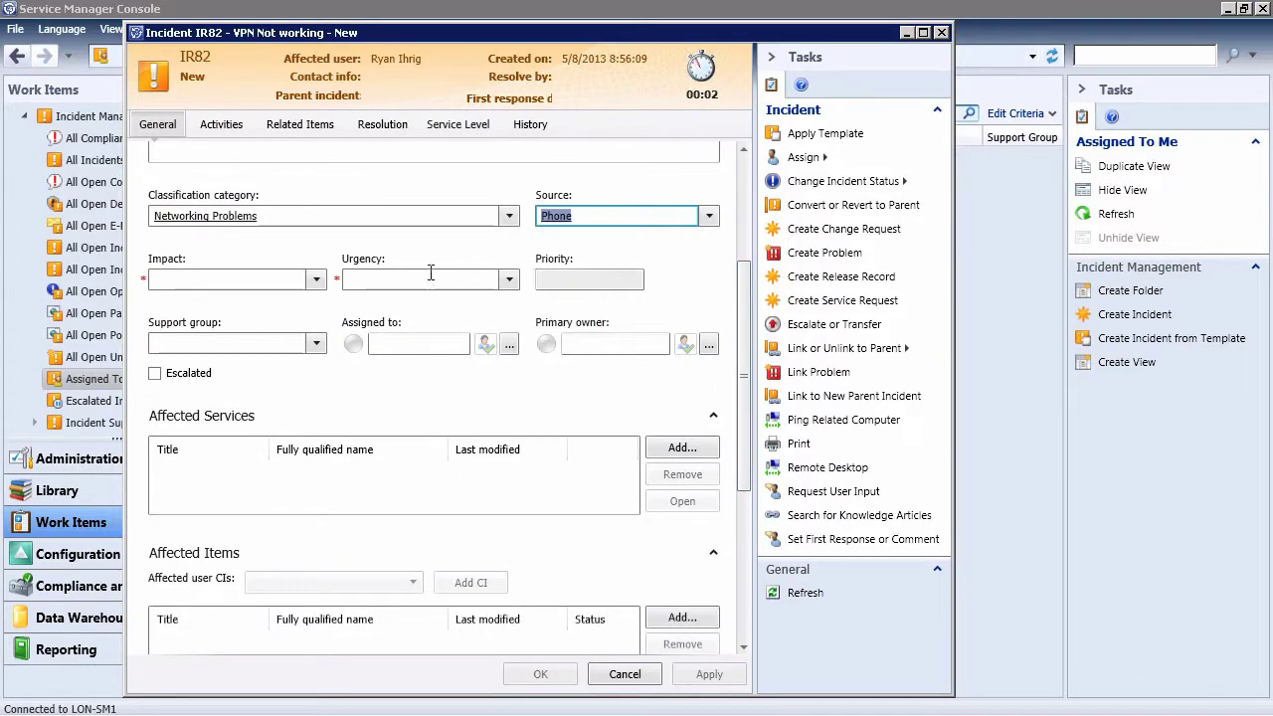
left_click(314, 279)
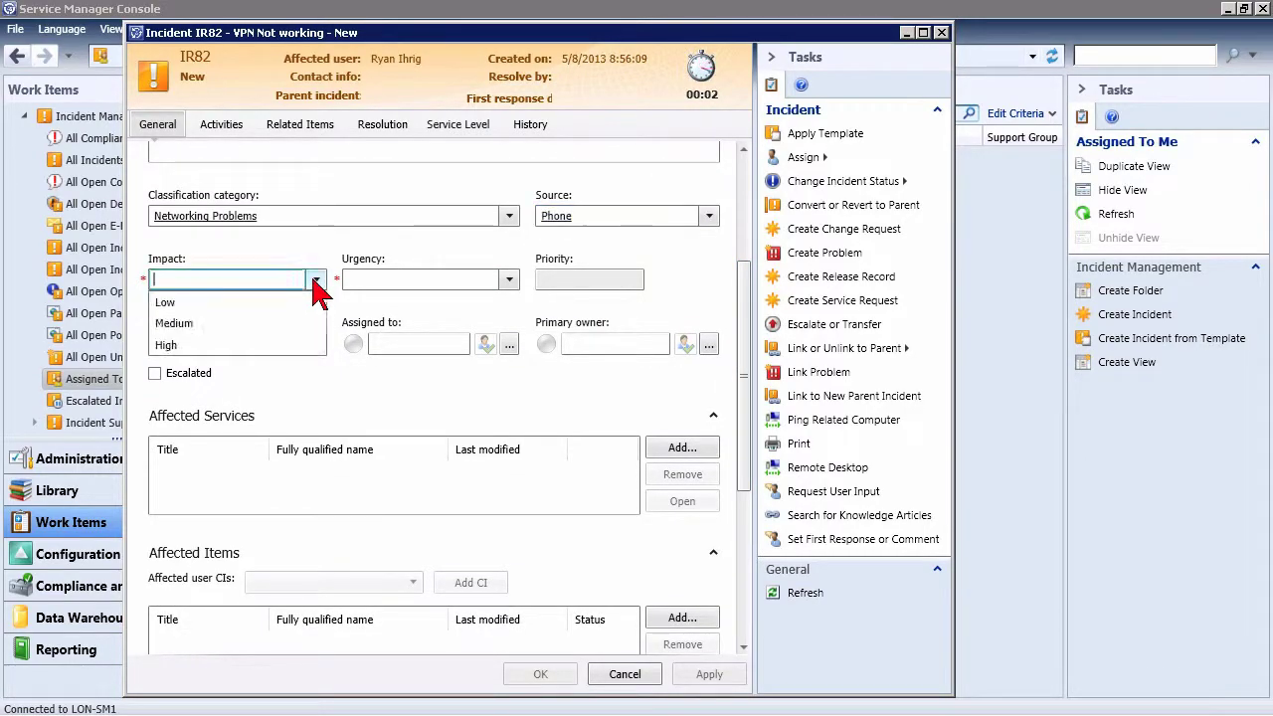
left_click(223, 323)
left_click(393, 282)
left_click(509, 280)
left_click(440, 304)
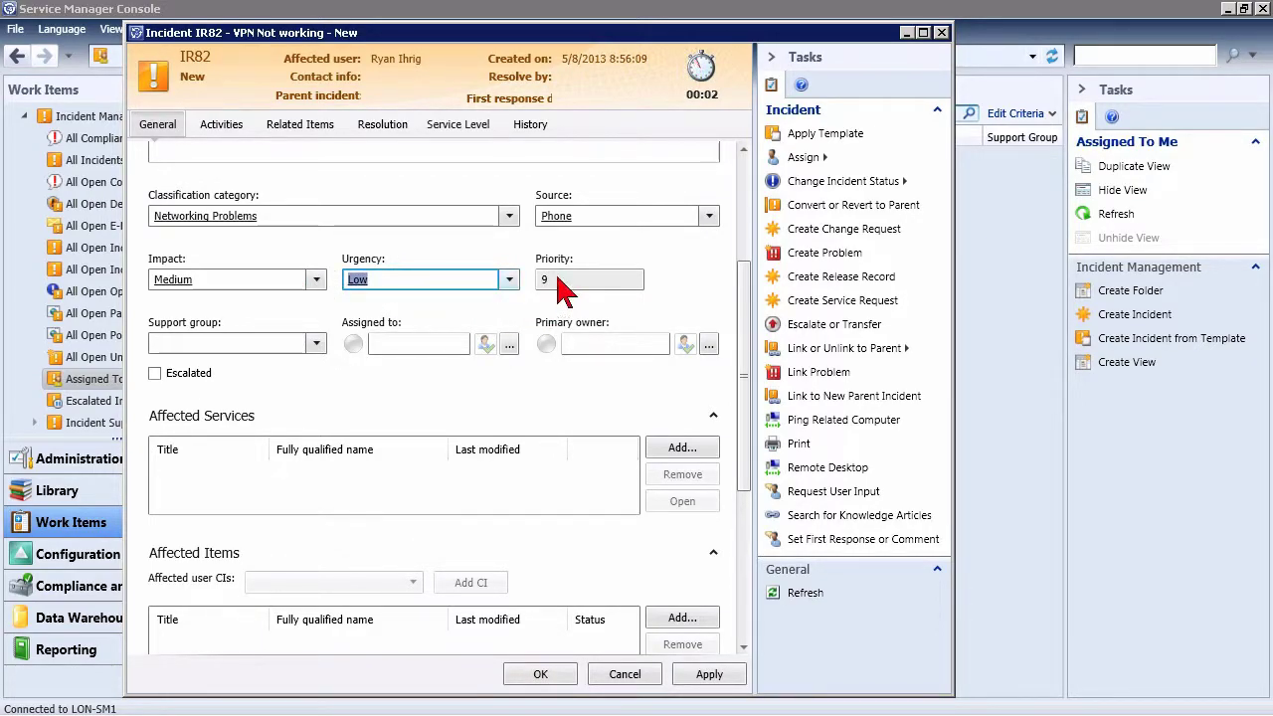
- Set the incident's support group to Tier 2 and assign the incident to an analyst from the domain user list
left_click(317, 343)
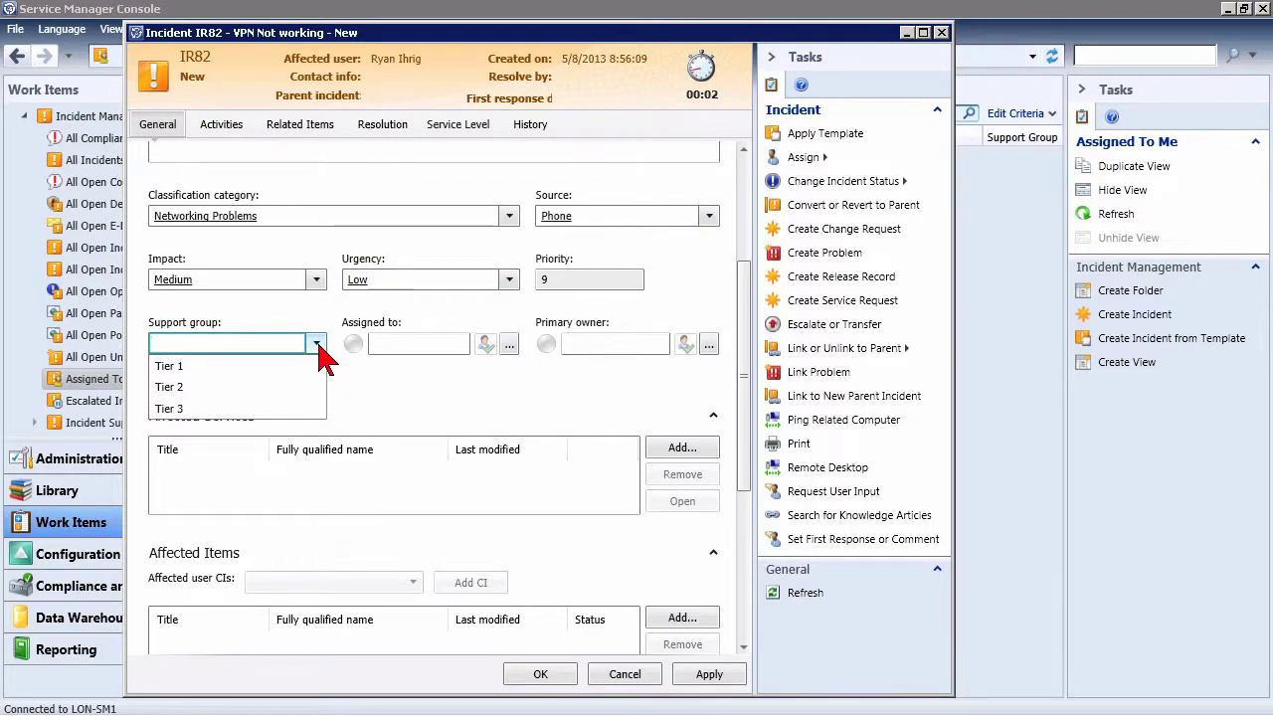
left_click(183, 387)
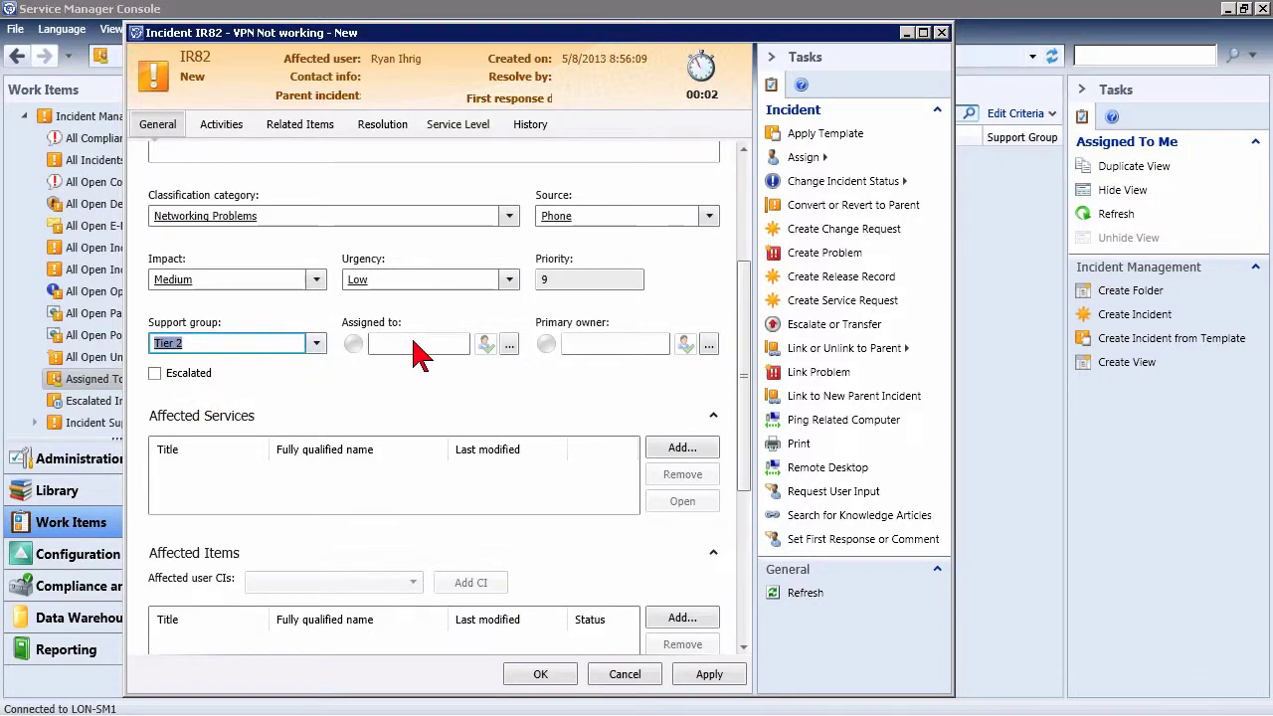
left_click(508, 347)
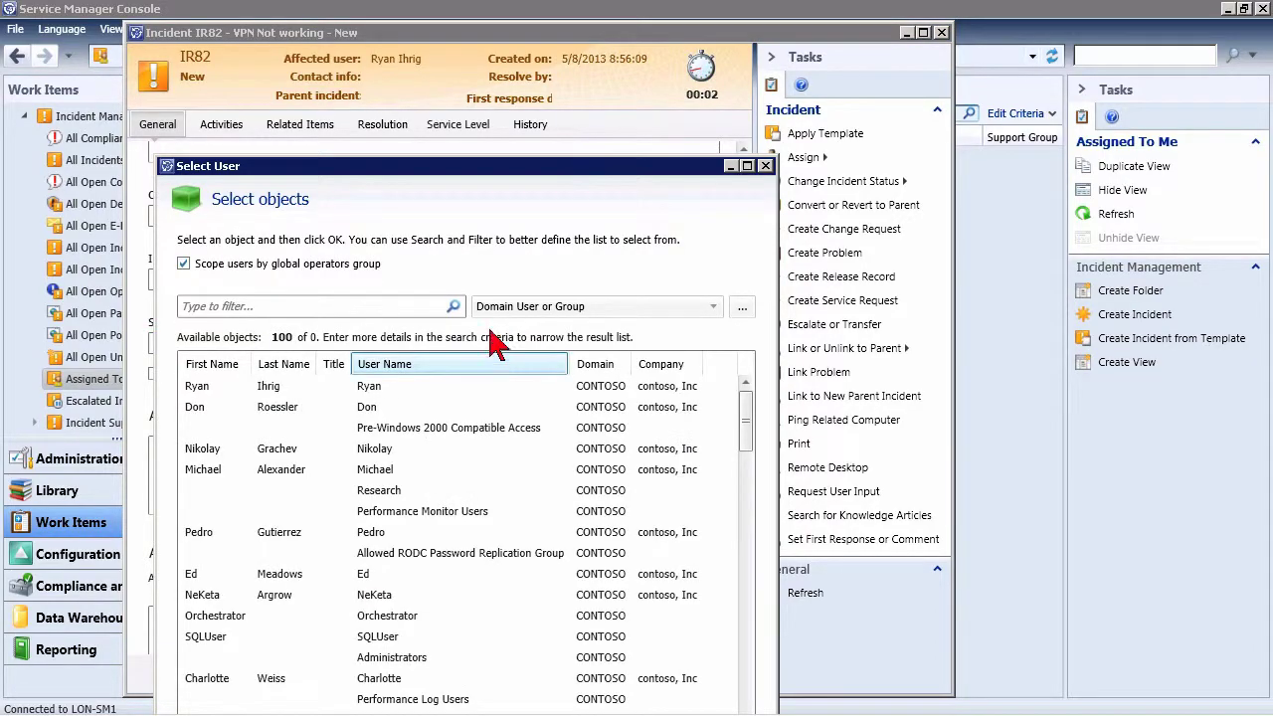
left_click(274, 449)
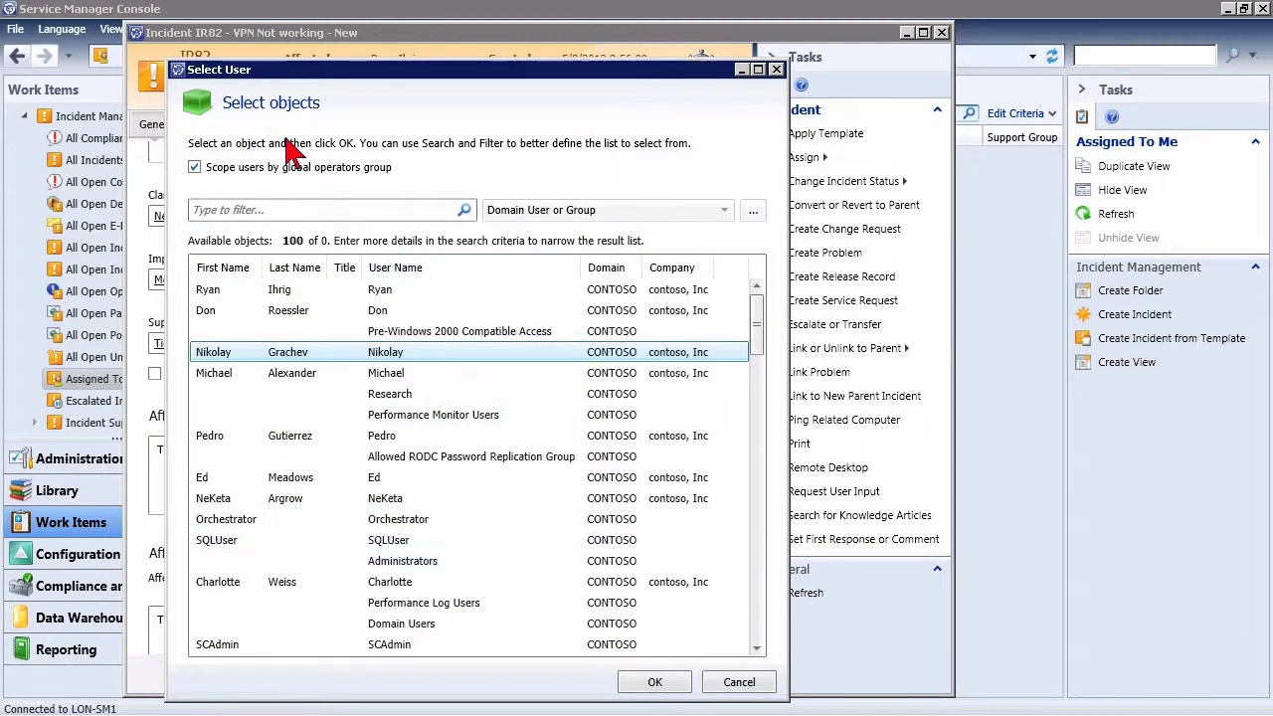
left_click(418, 382, "ctrl")
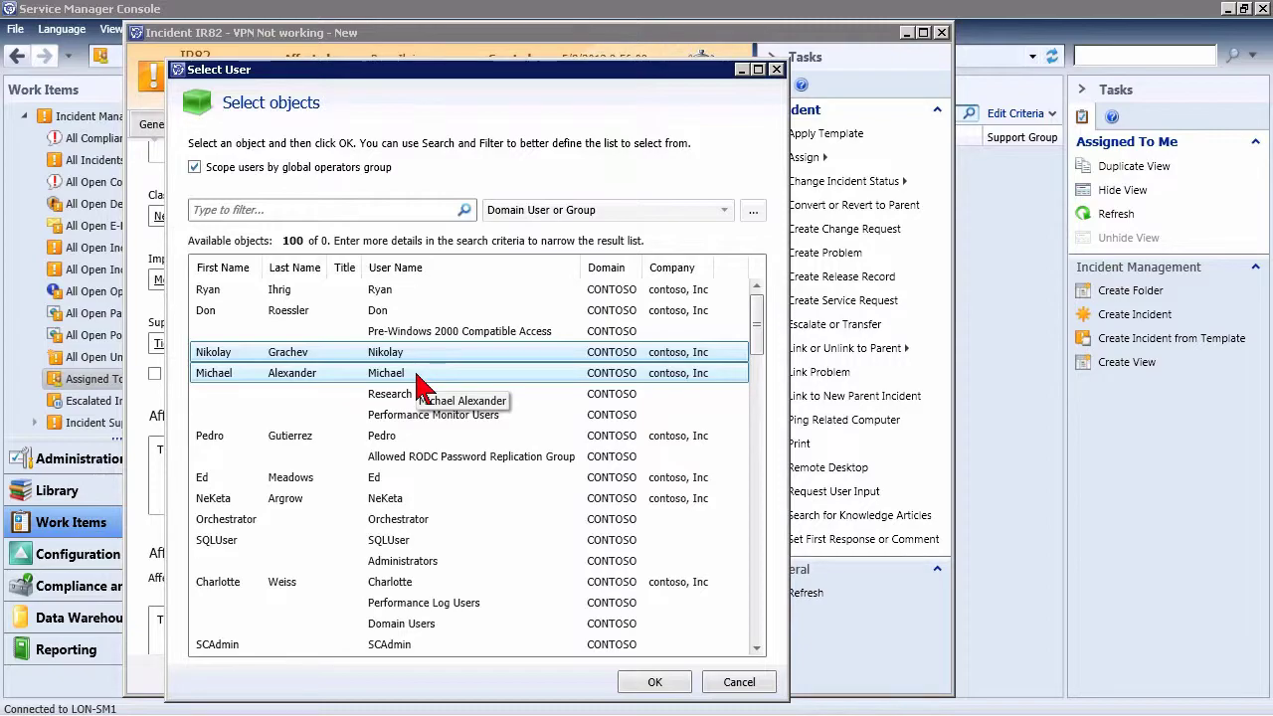
left_click(231, 540, "ctrl")
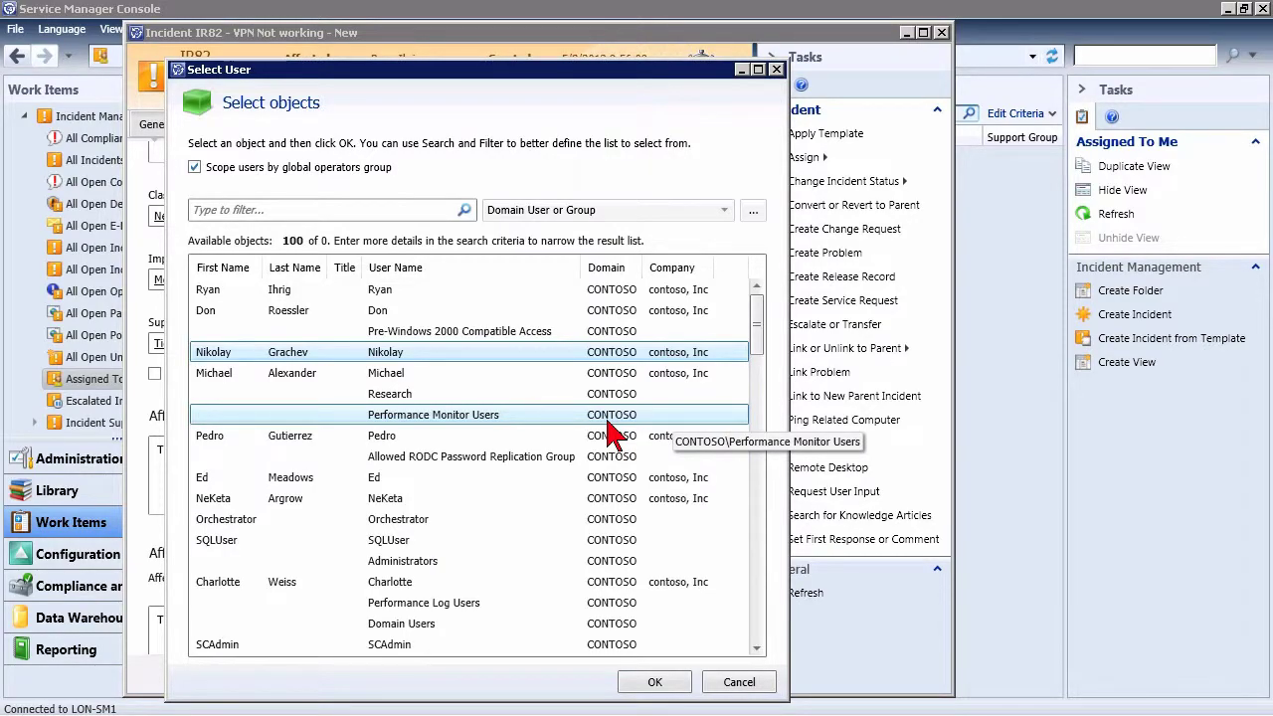
left_click(654, 681)
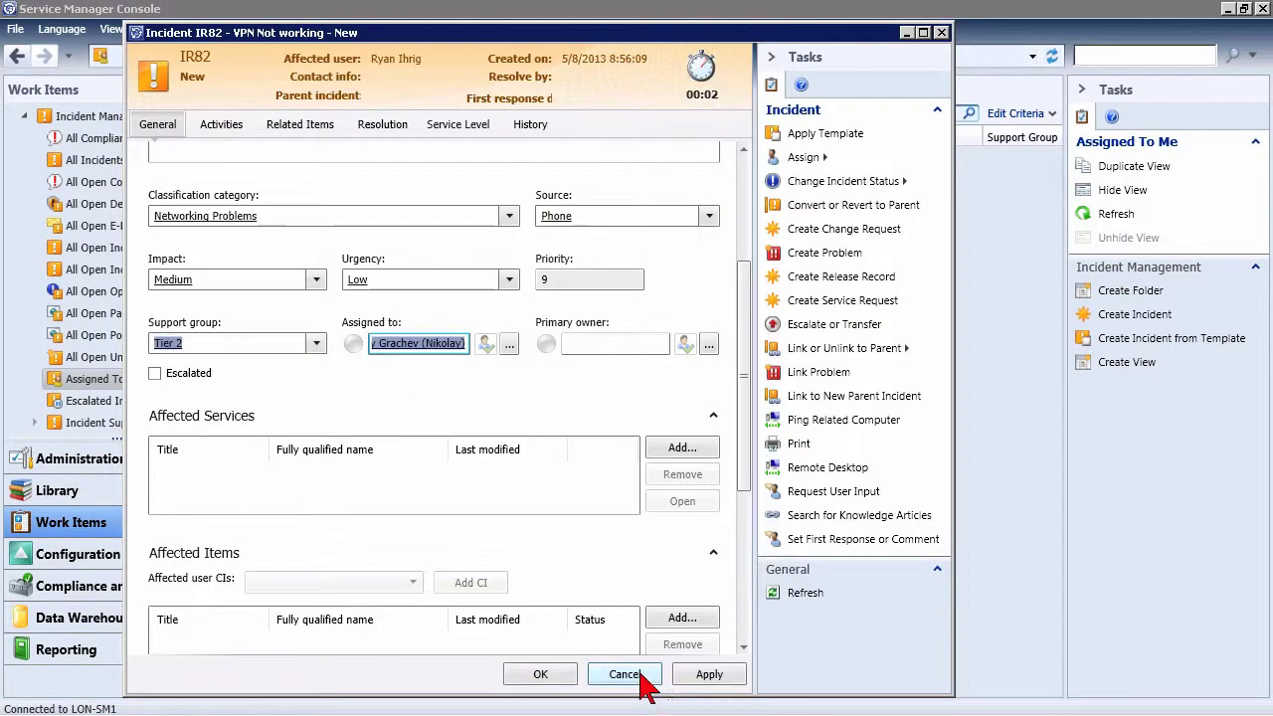
left_click(455, 386)
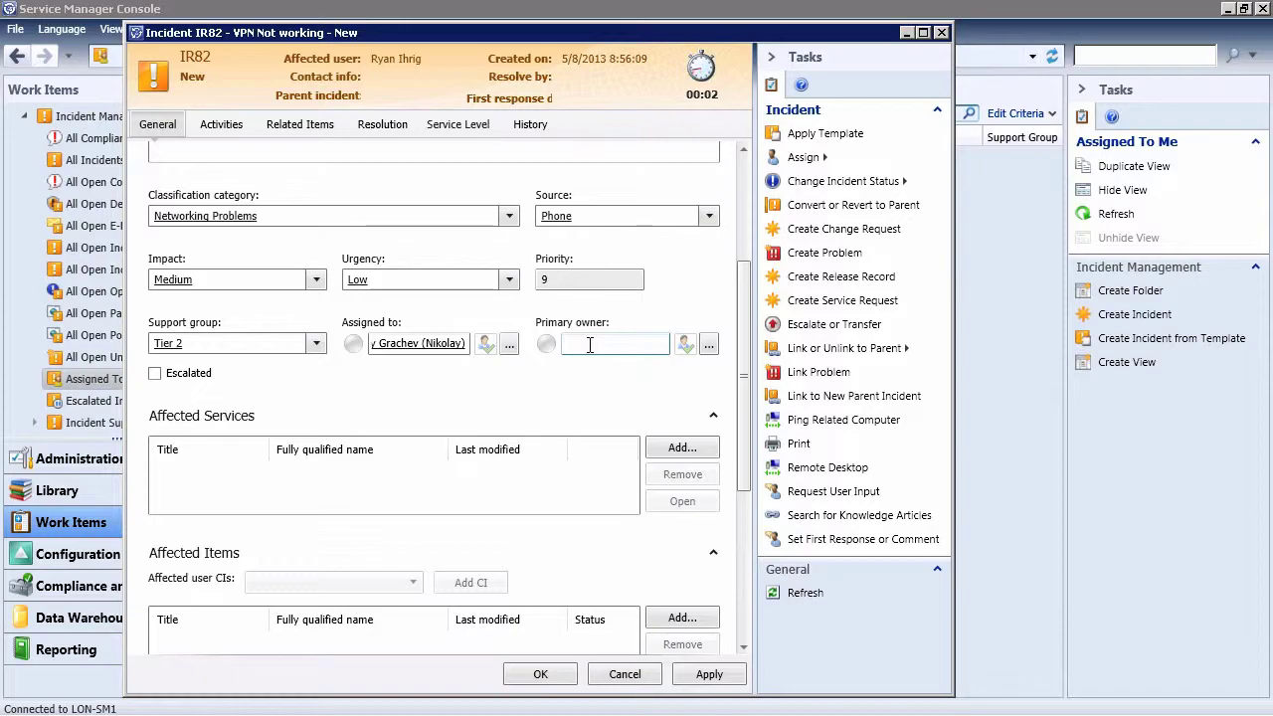
- Add the computer LON-SE1 to the incident's affected items
left_click_drag(743, 406, 725, 512)
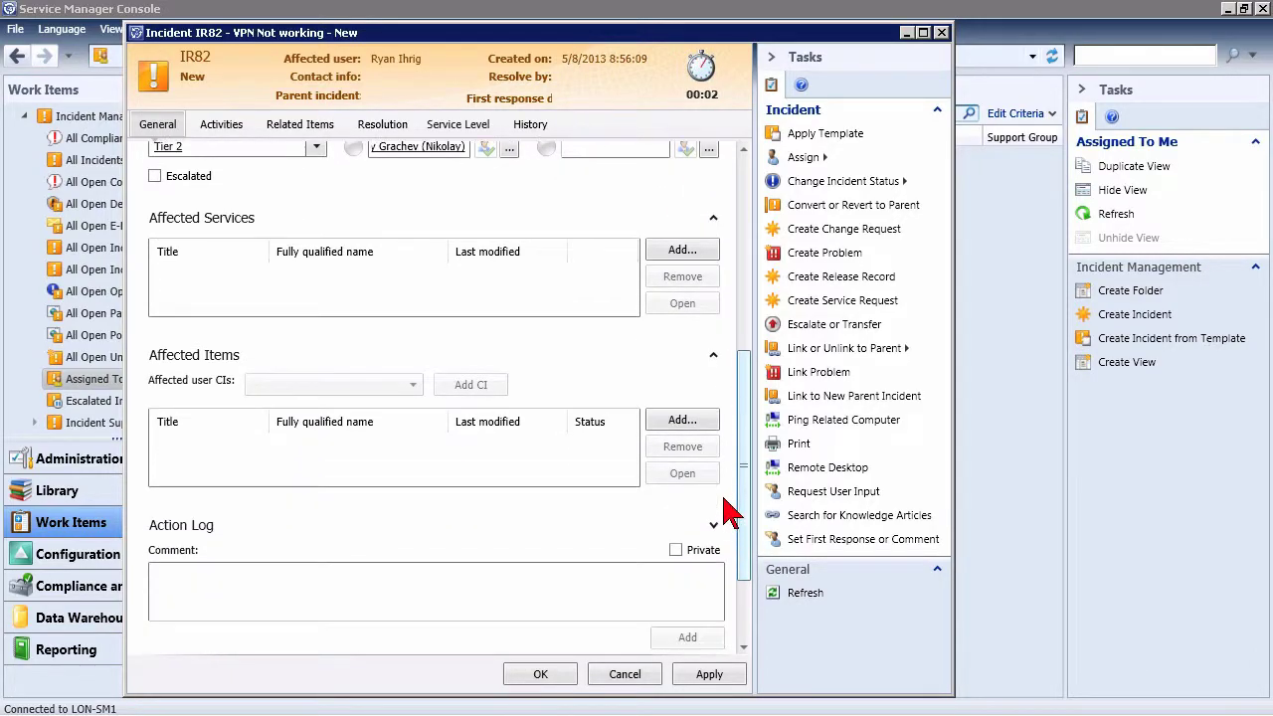
scroll(391, 312, "down", 1)
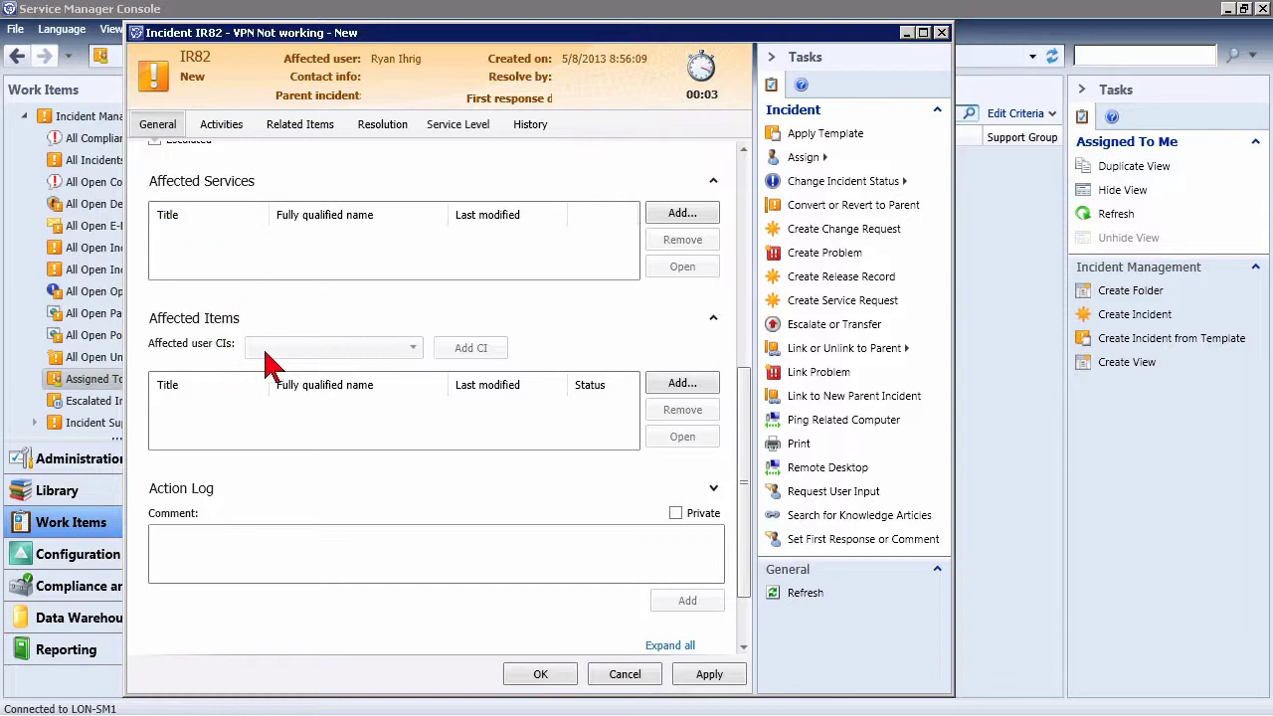
left_click(683, 383)
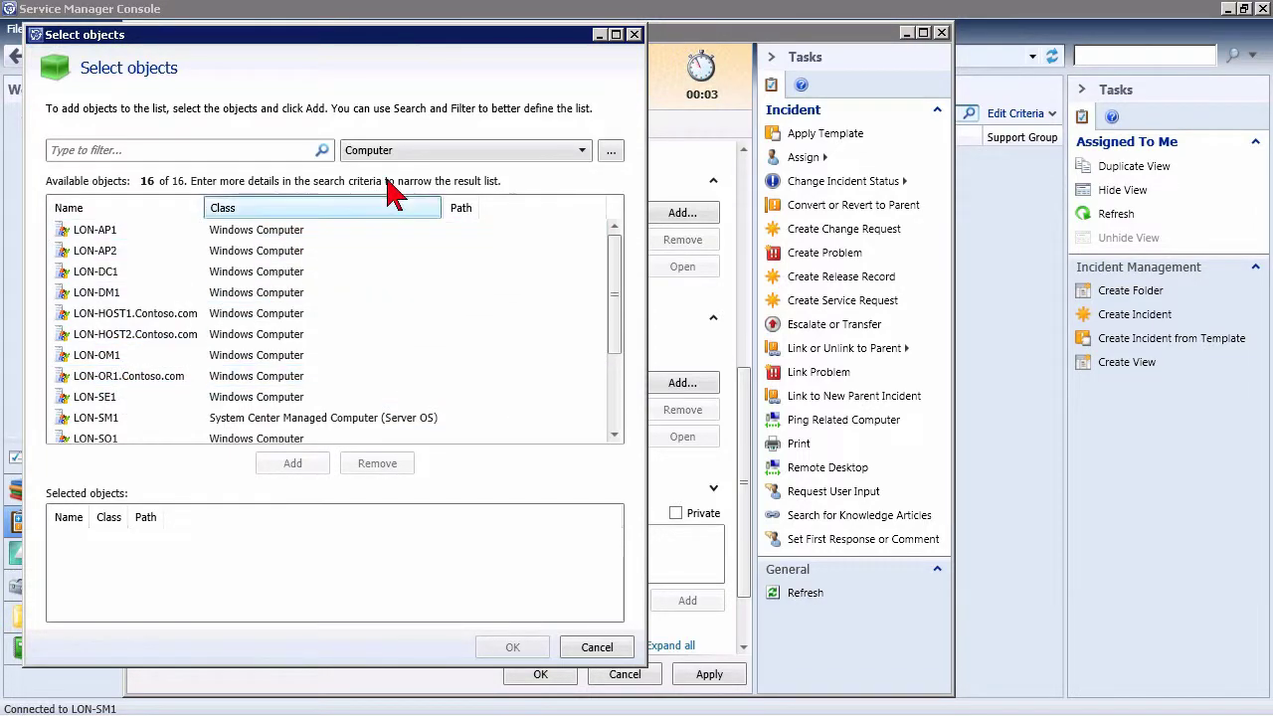
left_click(425, 159)
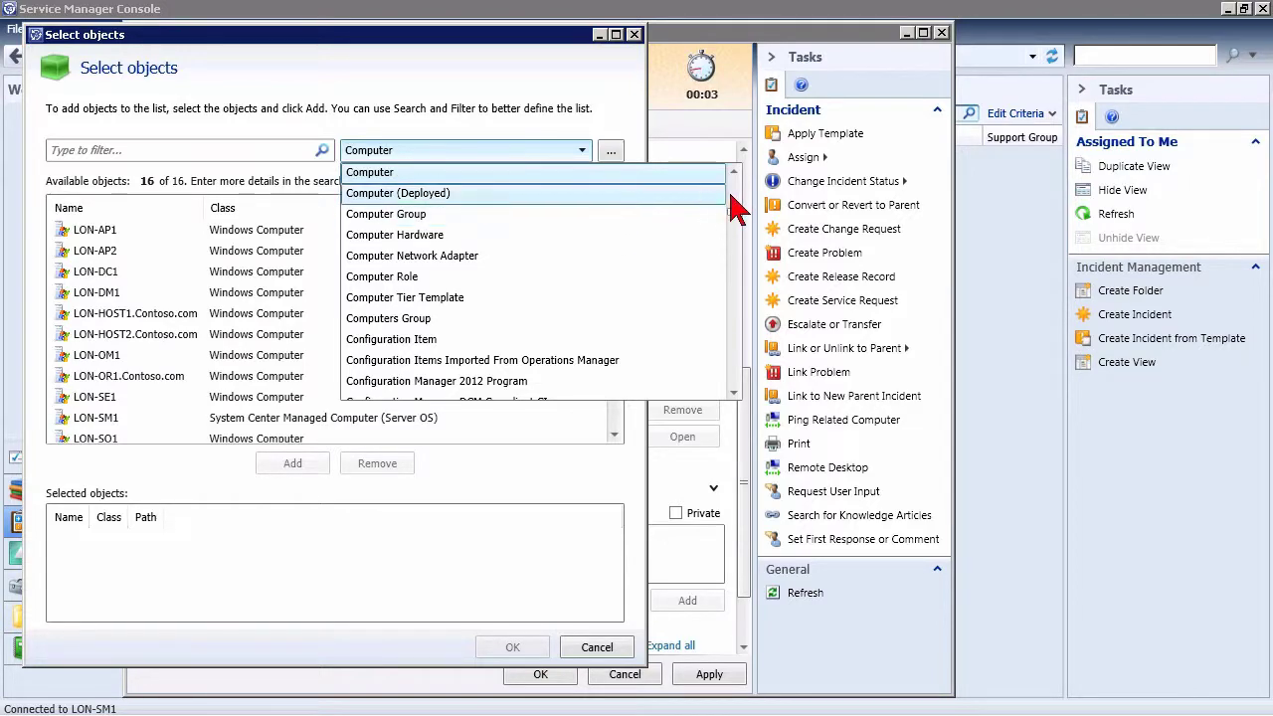
left_click(736, 279)
left_click(741, 288)
left_click(741, 289)
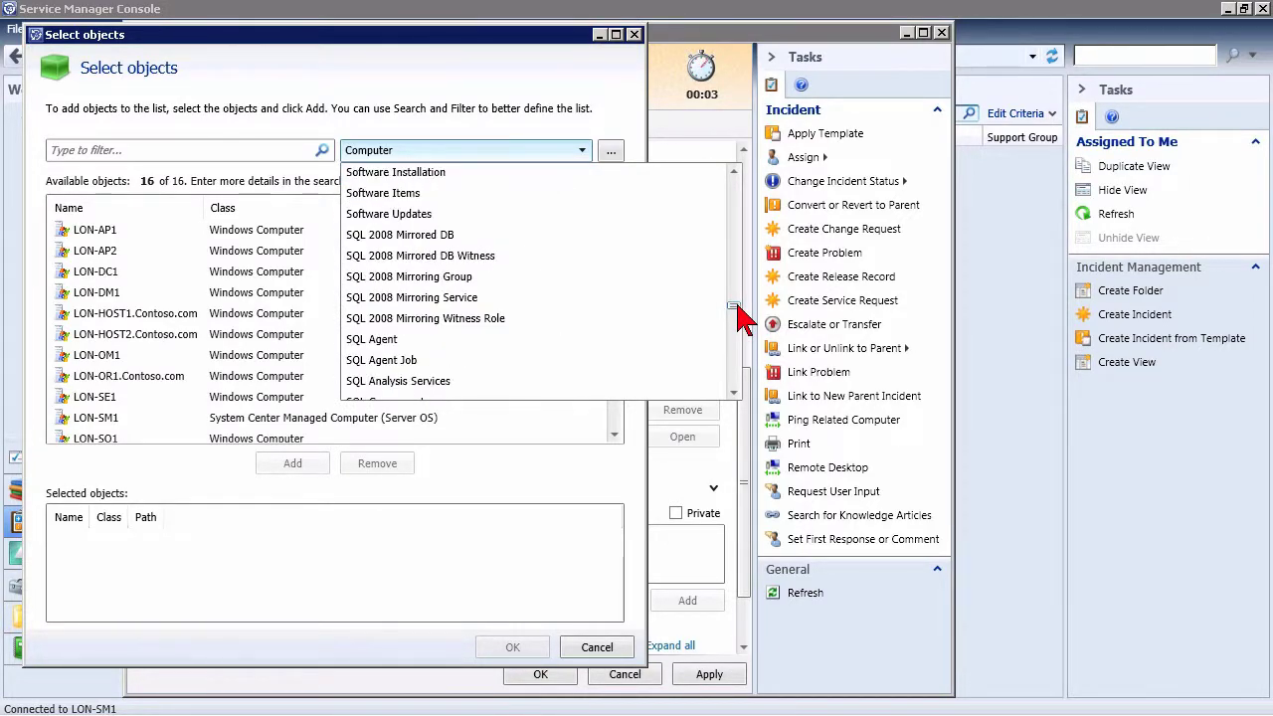
left_click_drag(735, 301, 475, 86)
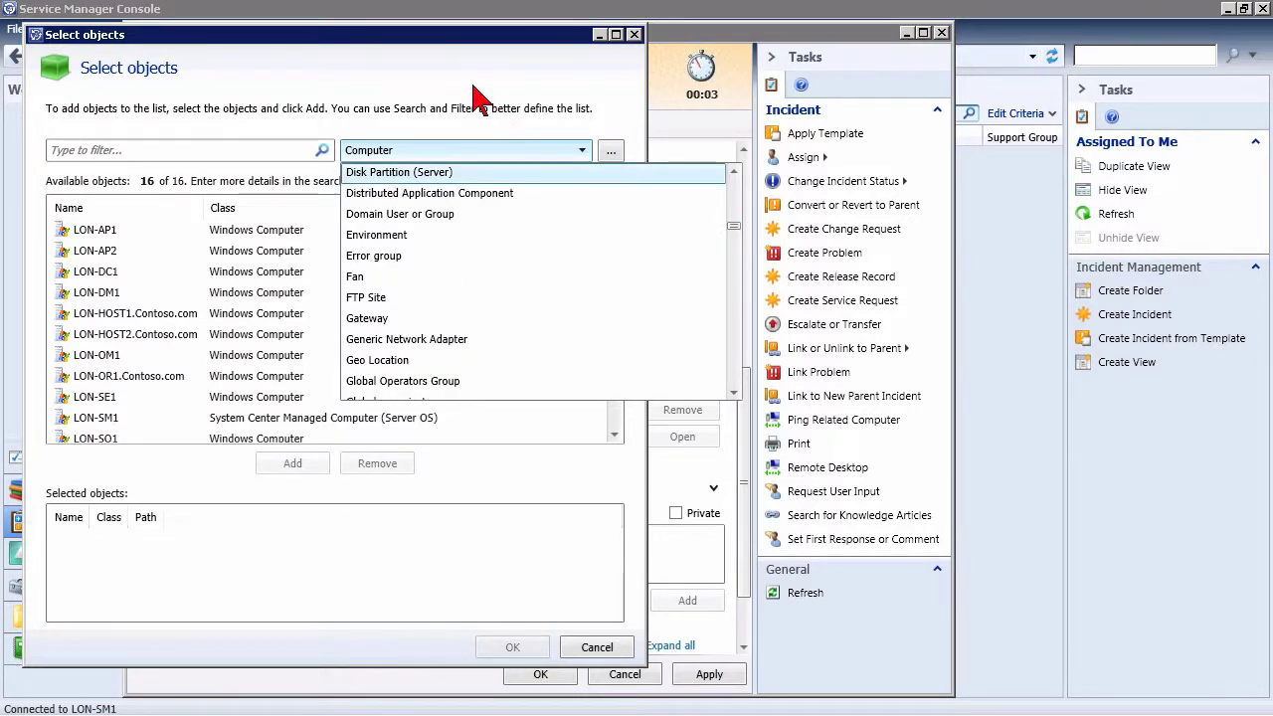
left_click(403, 152)
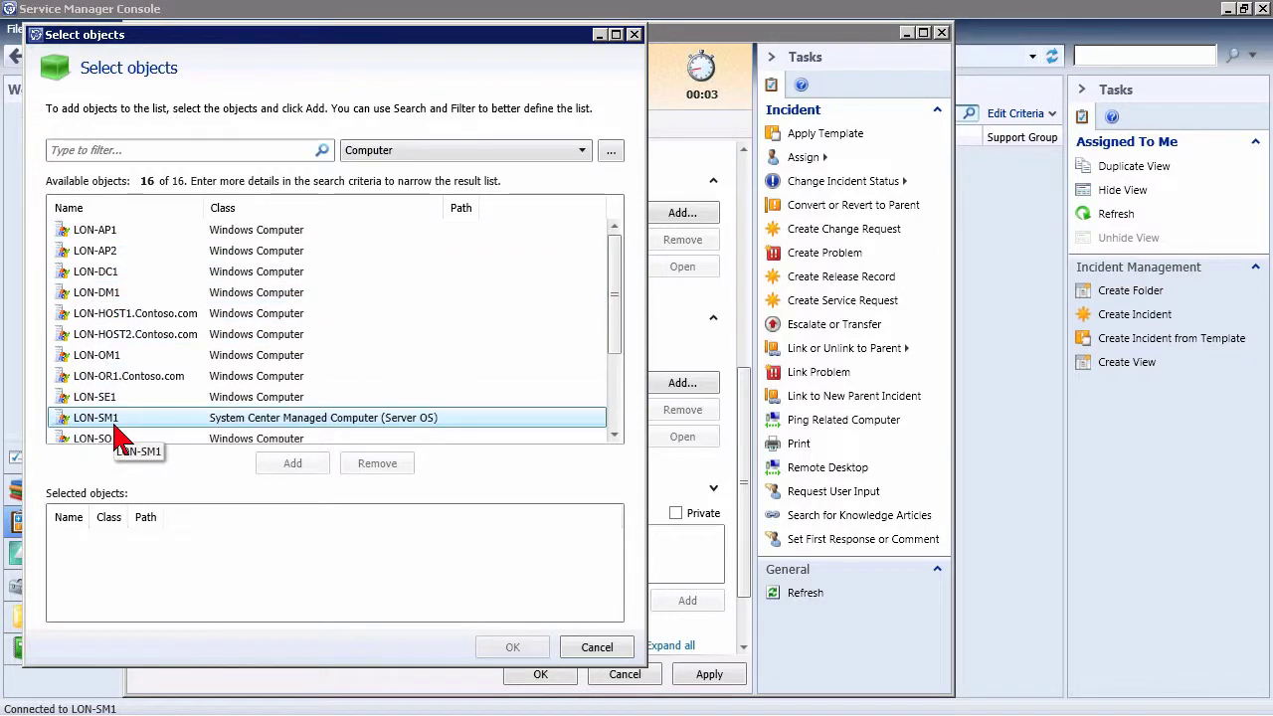
left_click(100, 397)
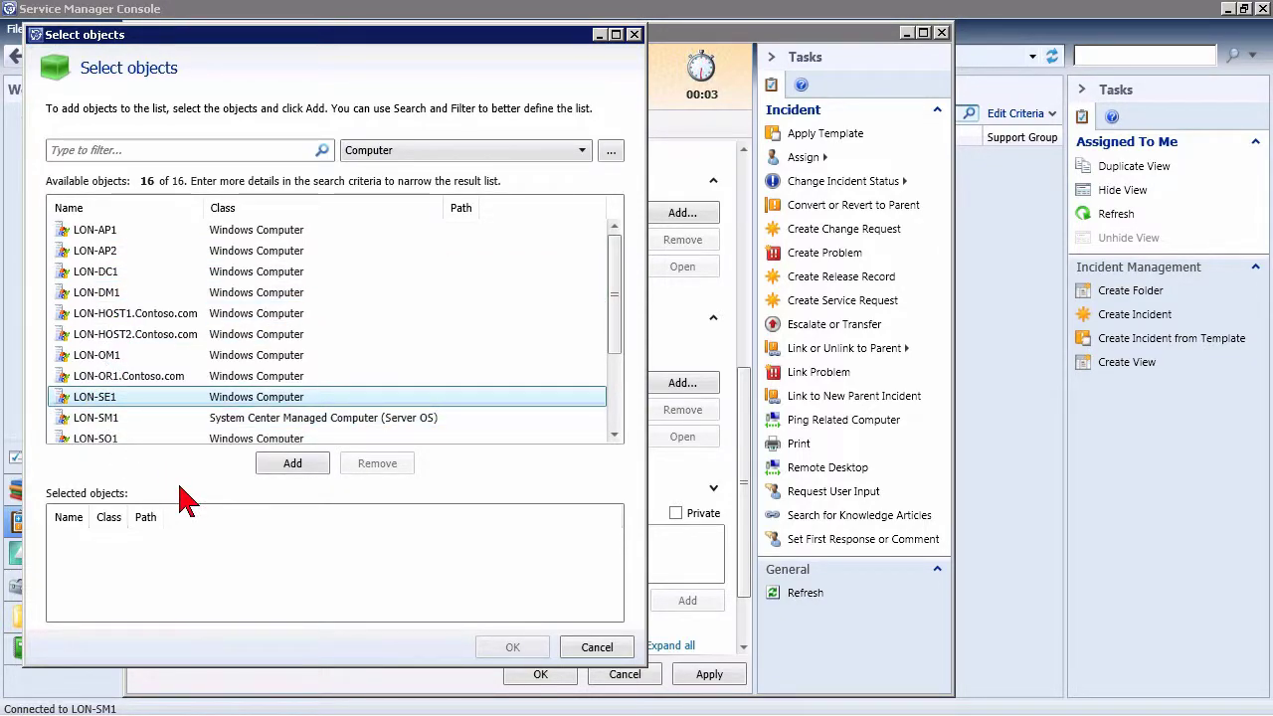
left_click(288, 463)
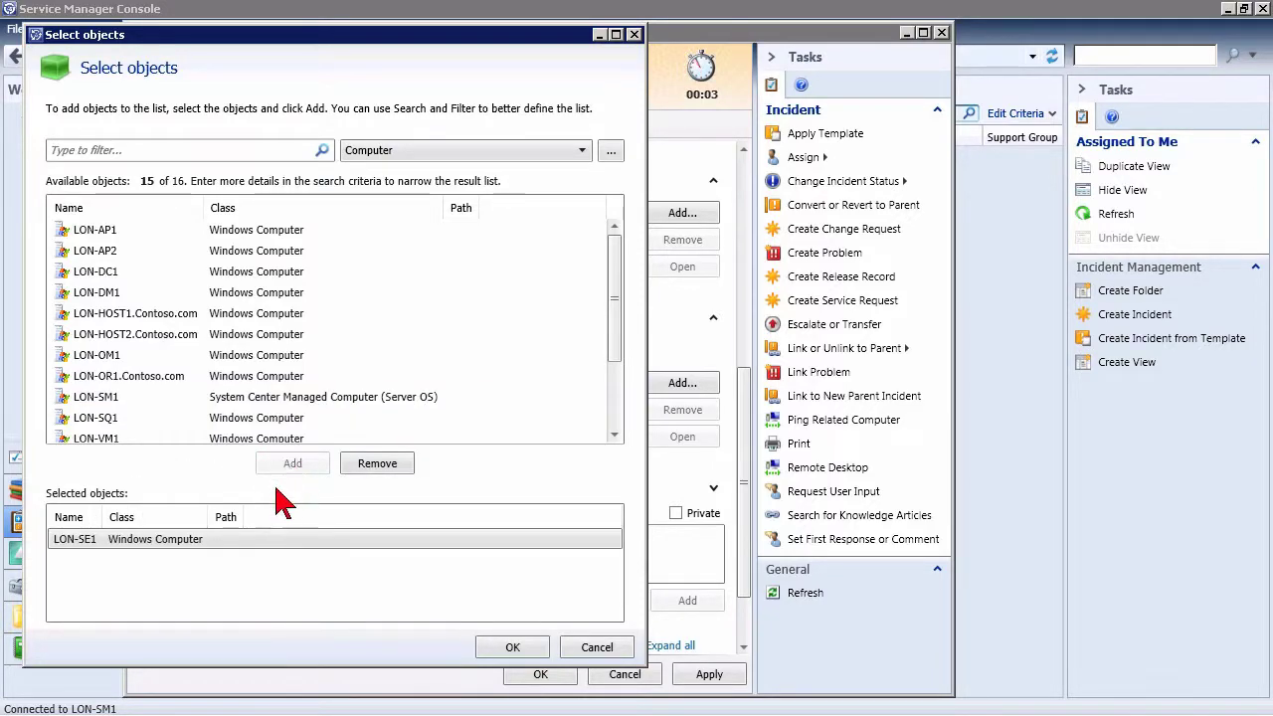
left_click(512, 647)
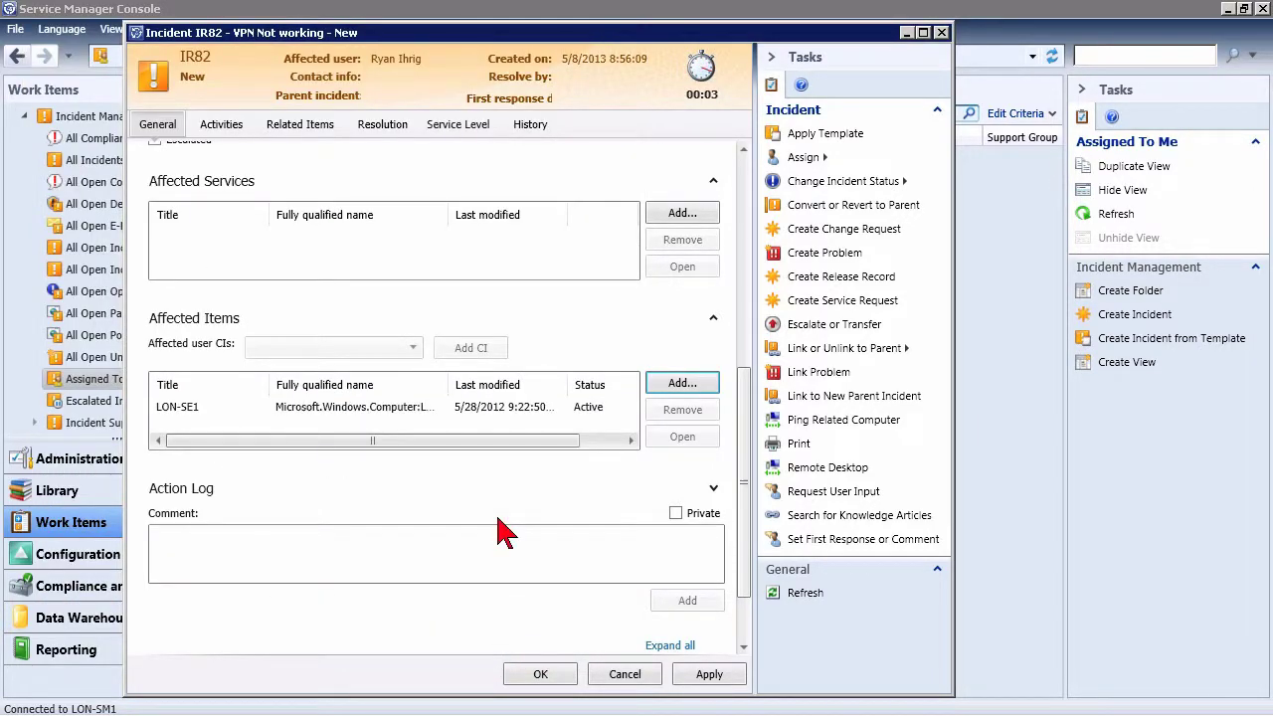
left_click(179, 409)
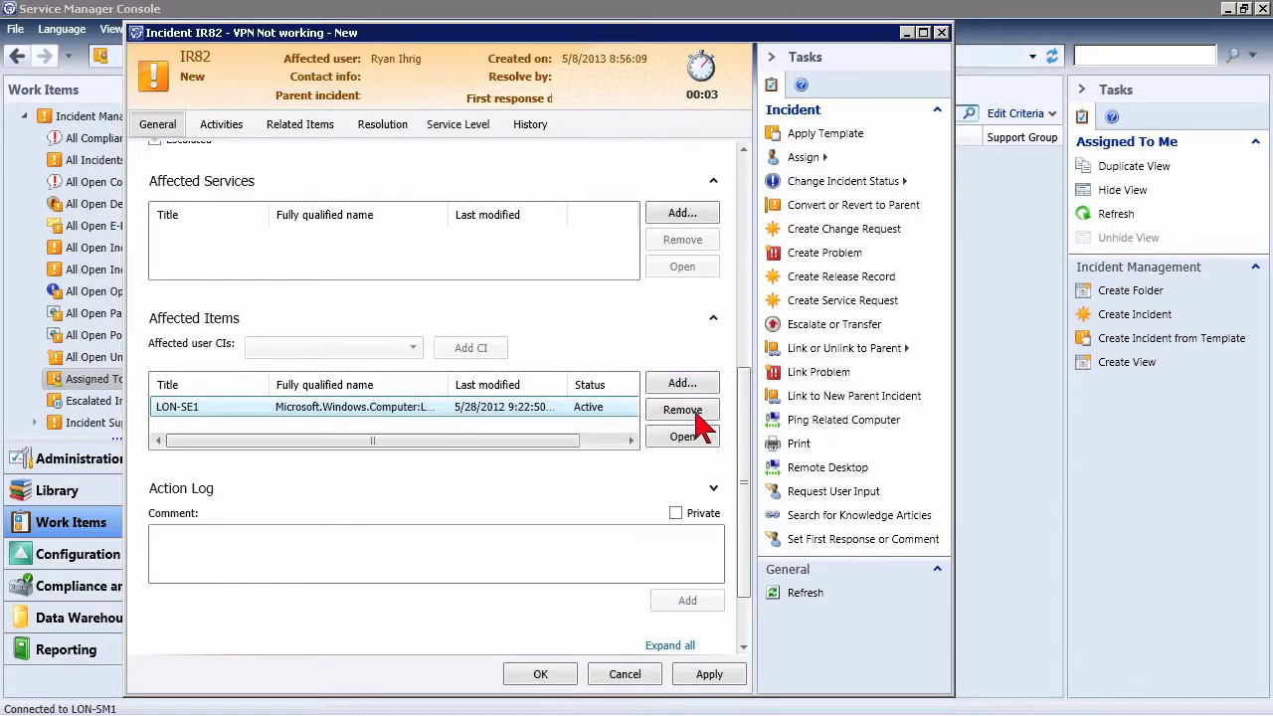
- Review the incident's activities, related items, resolution, service level and history pages, ending back on its general information
left_click_drag(746, 427, 744, 179)
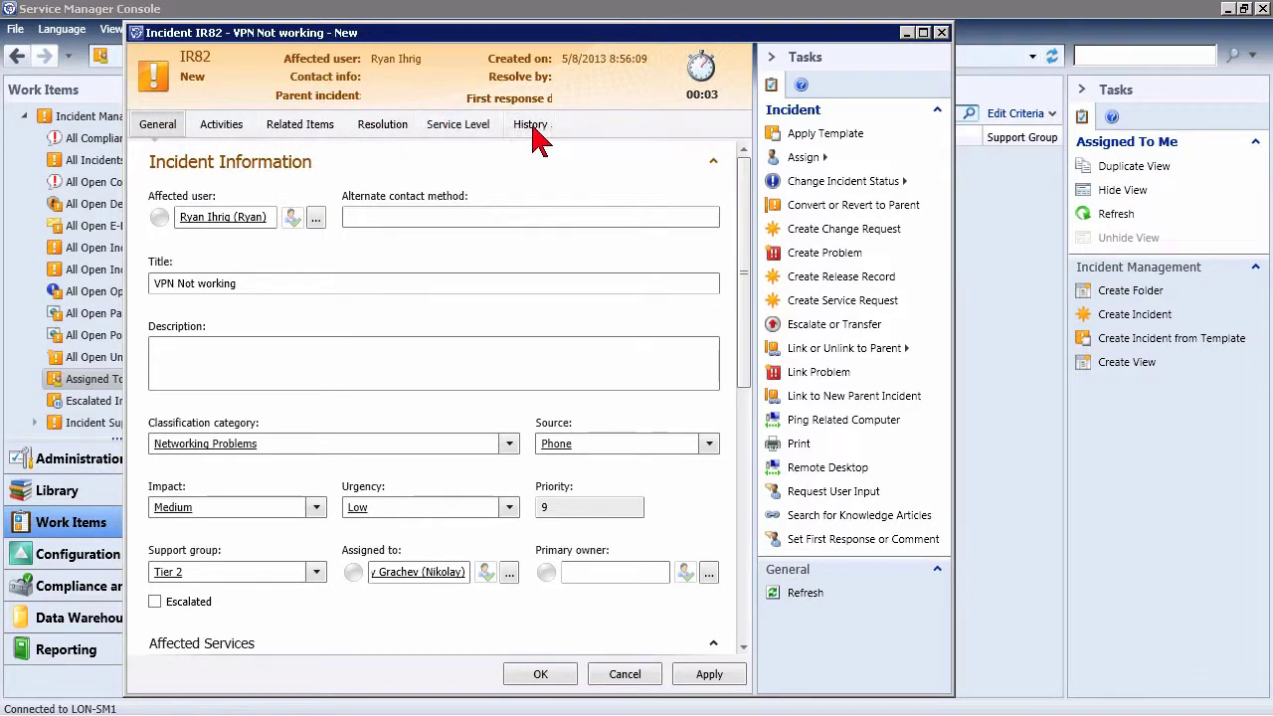
left_click(225, 133)
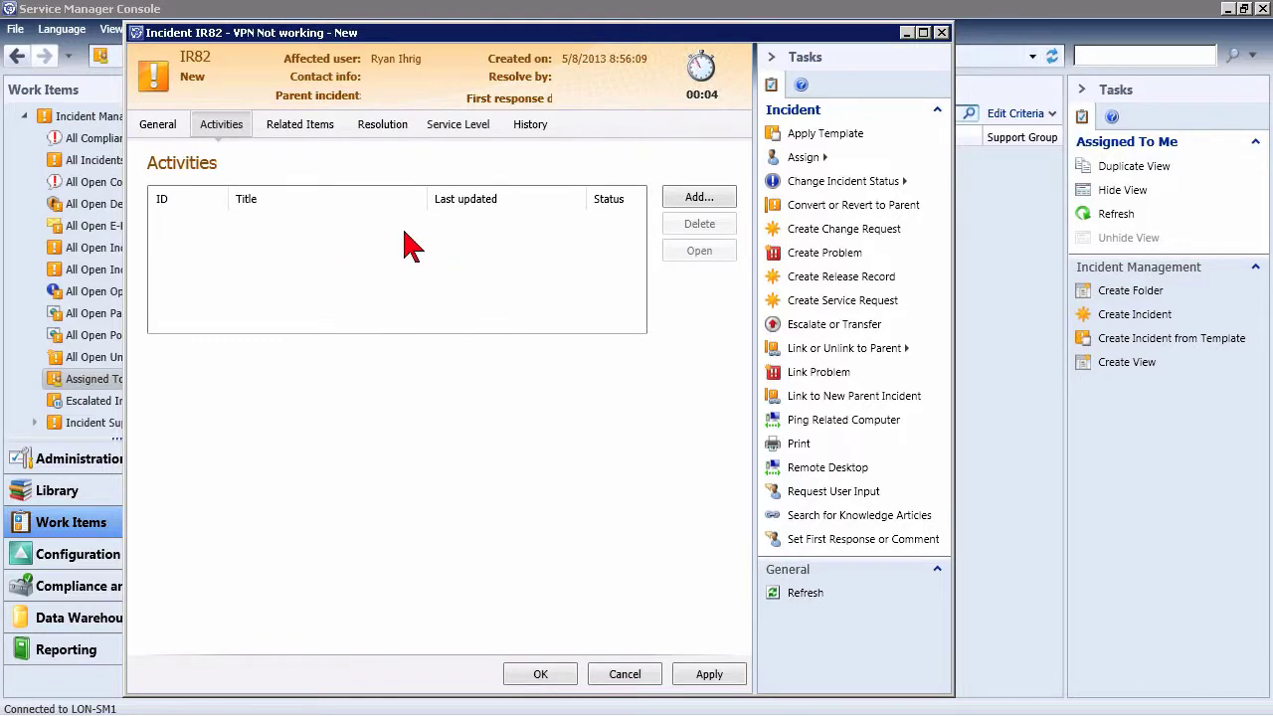
left_click(328, 137)
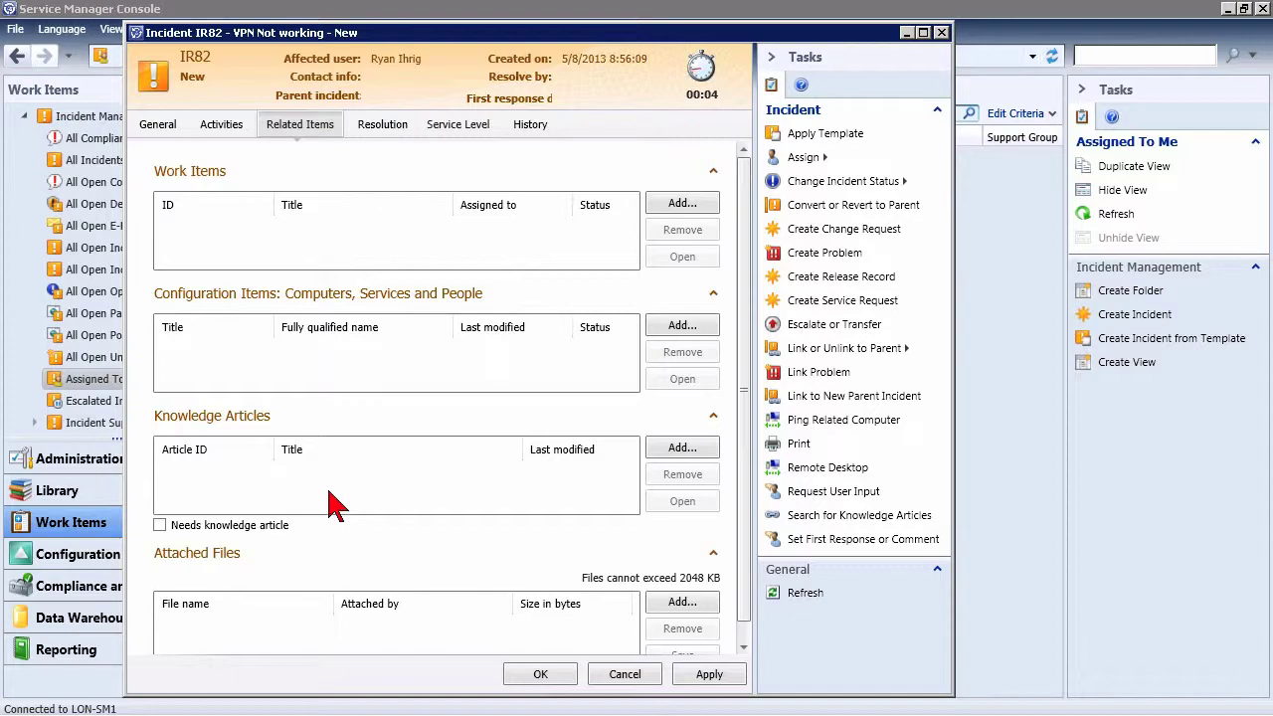
scroll(746, 427, "down", 1)
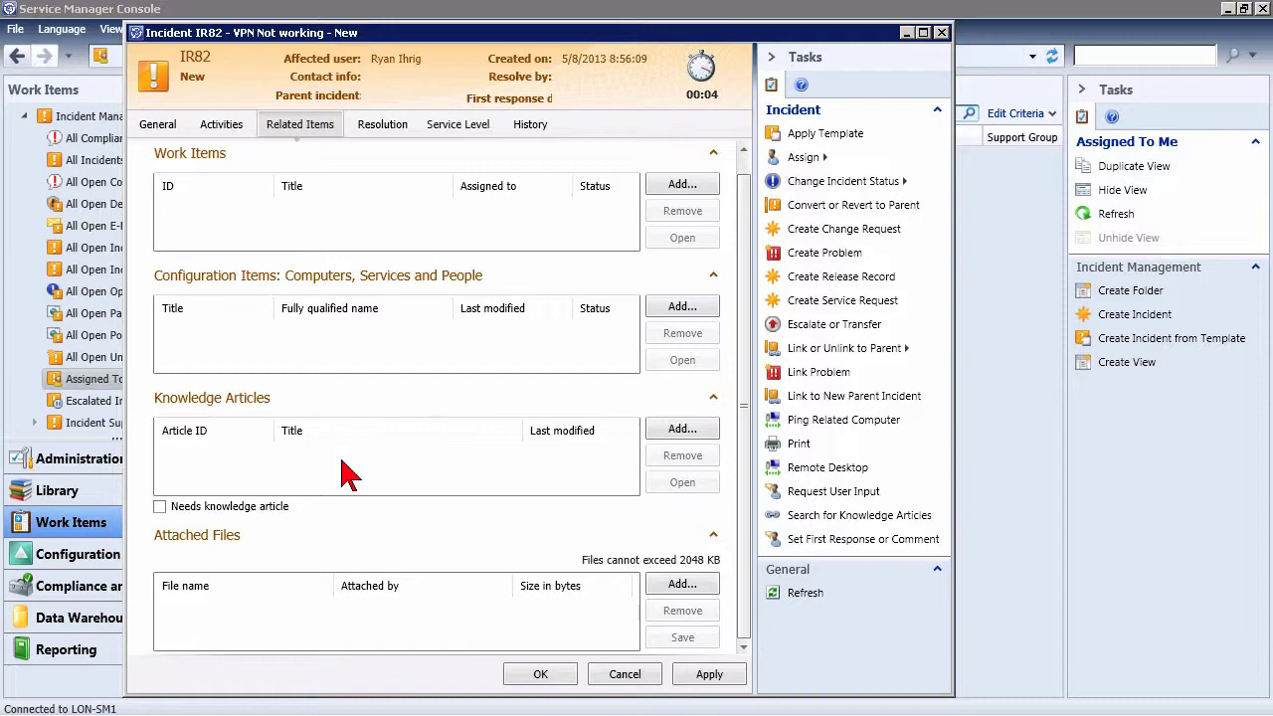
left_click(390, 129)
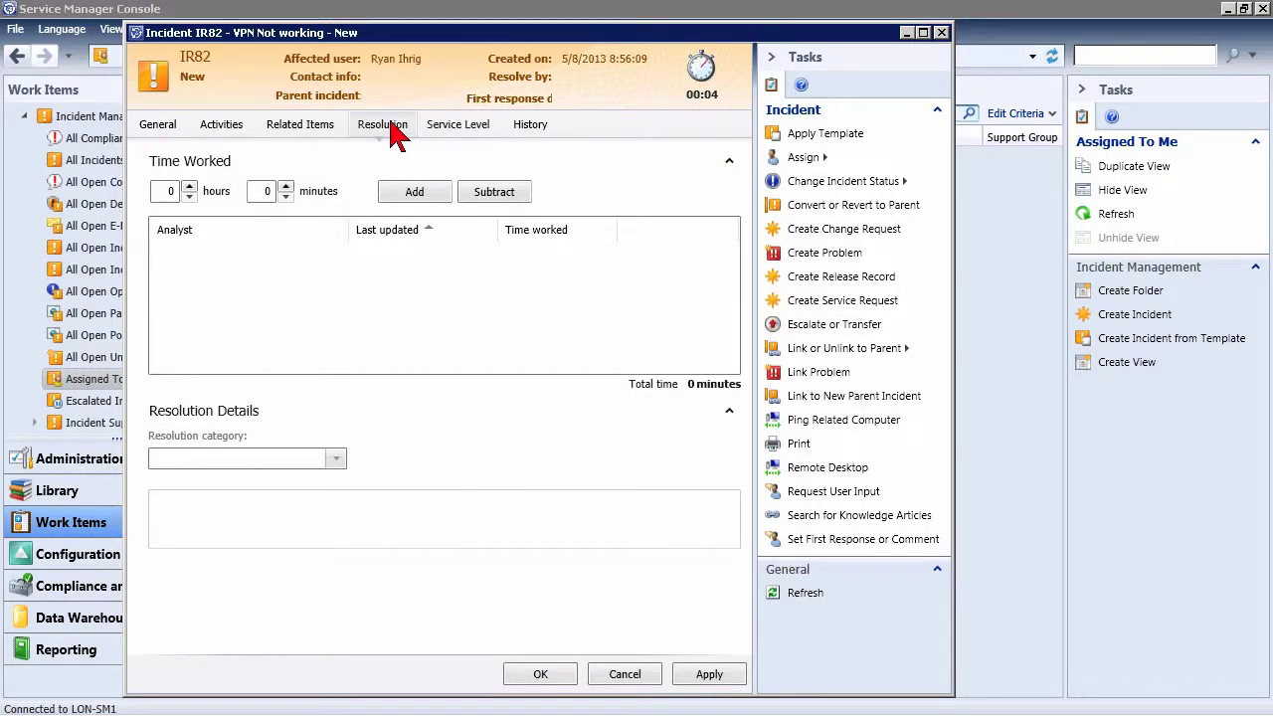
left_click(474, 137)
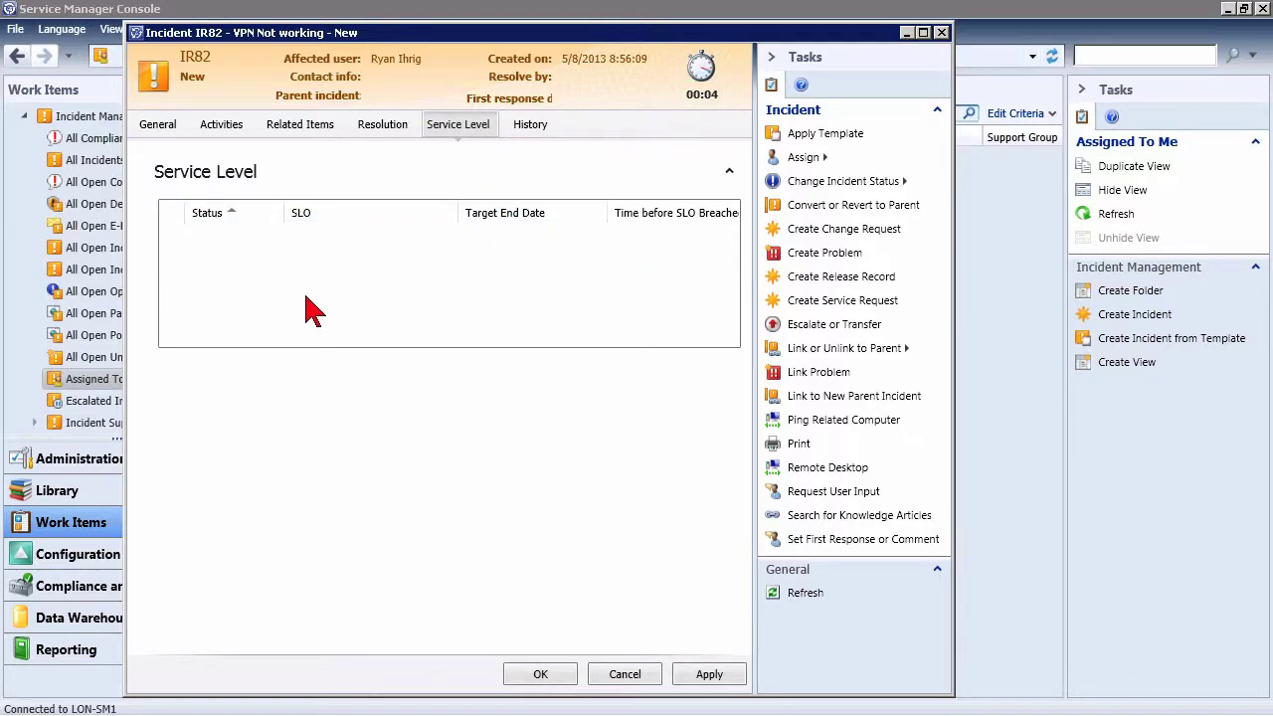
left_click(538, 128)
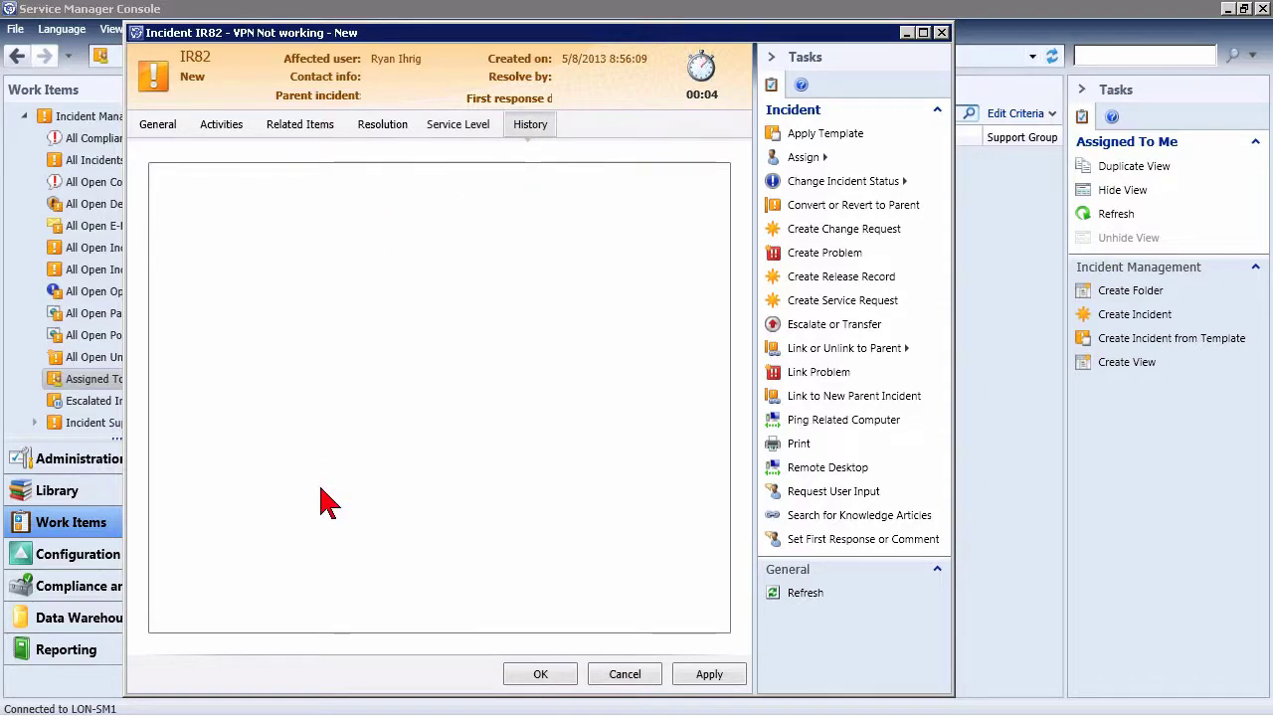
left_click(155, 126)
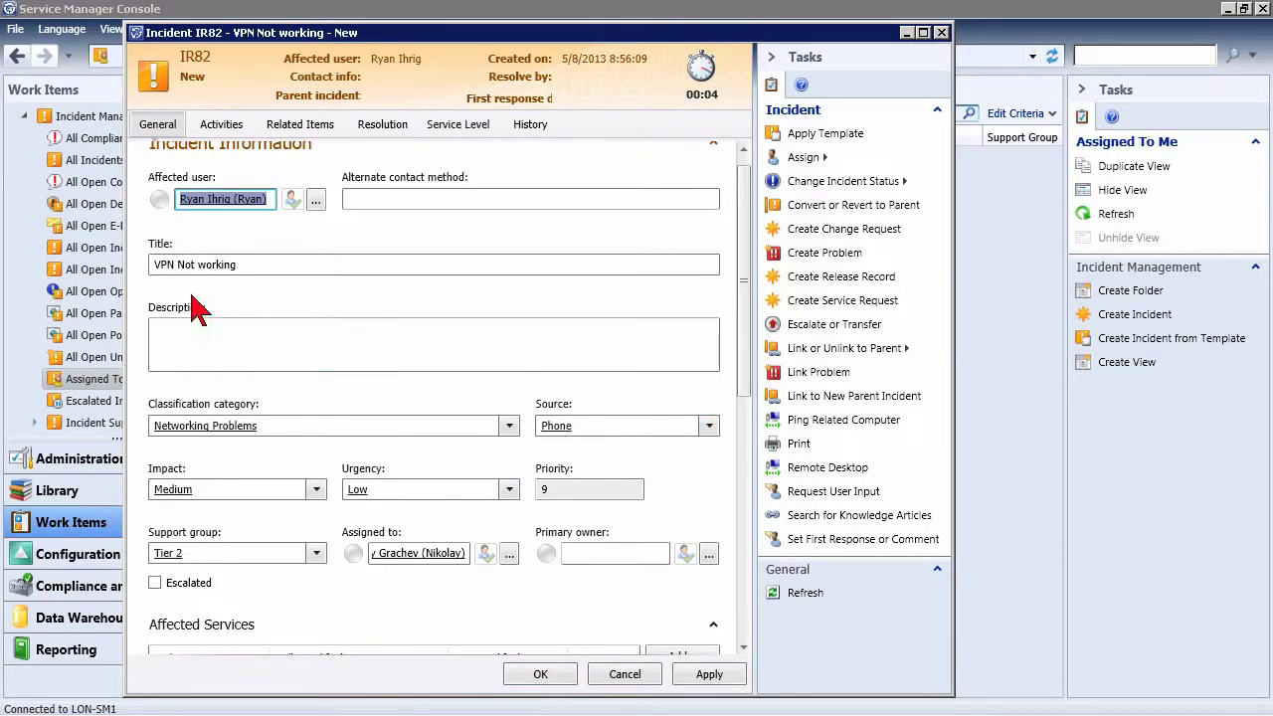
- Save the new incident and select "VPN Not working" in the All Open Incidents view
left_click(547, 674)
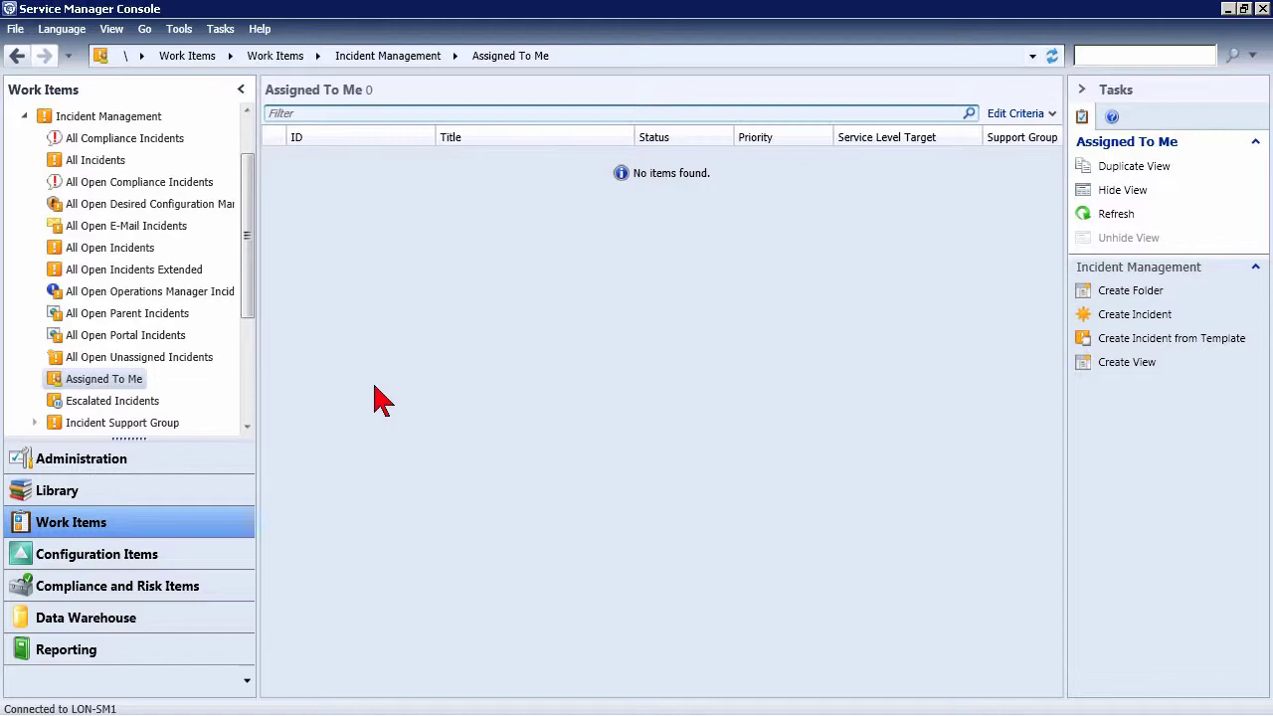
left_click(108, 250)
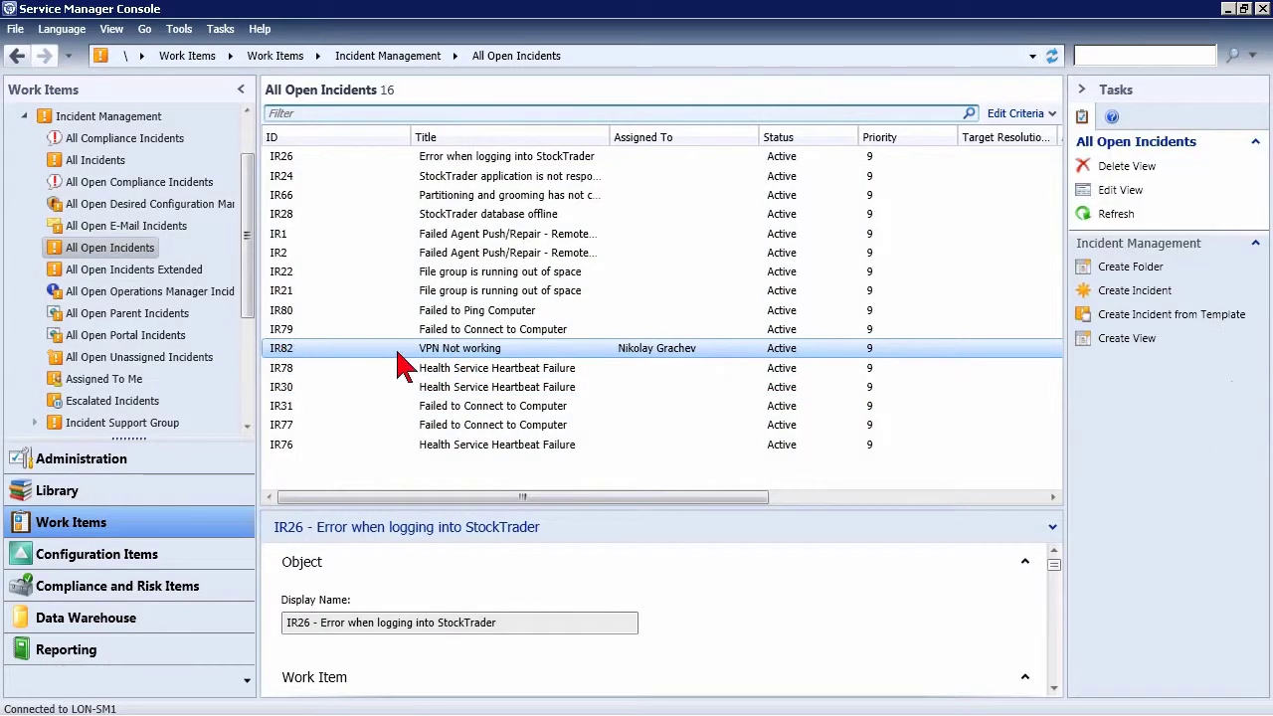
left_click(468, 349)
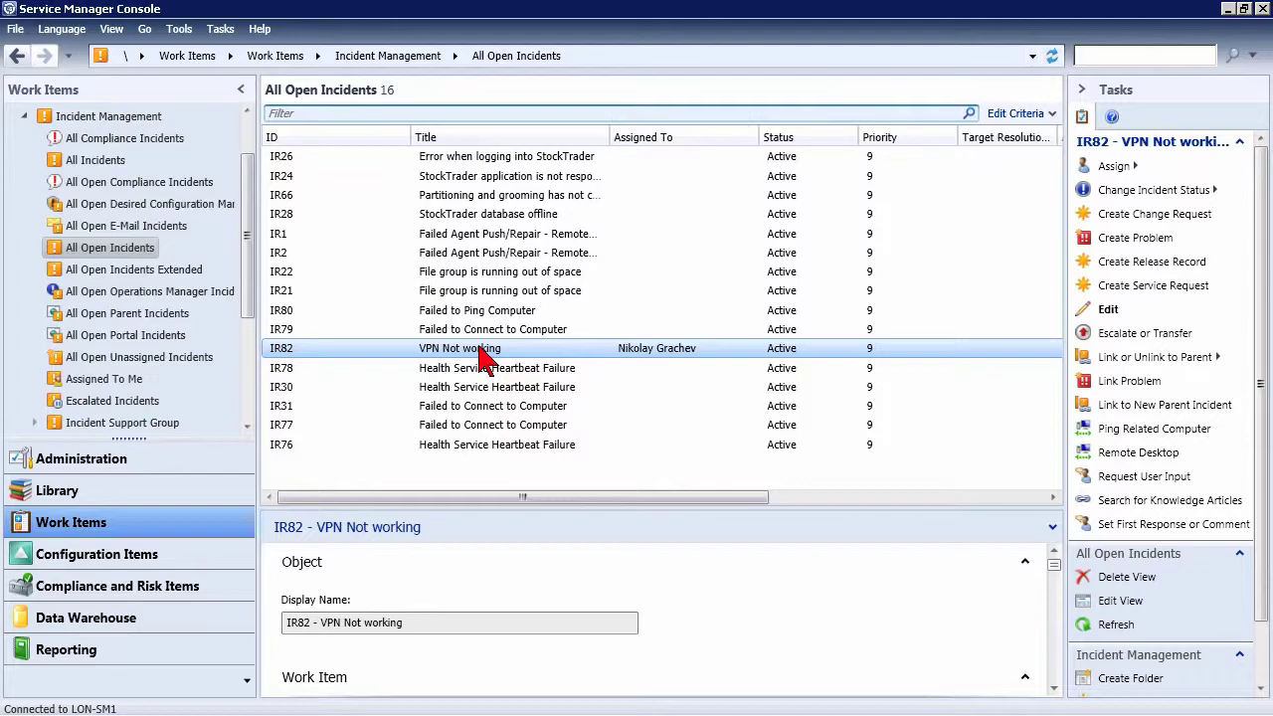
- Collapse the Incident Management views in the Work Items tree and minimize the console
scroll(219, 225, "up", 1)
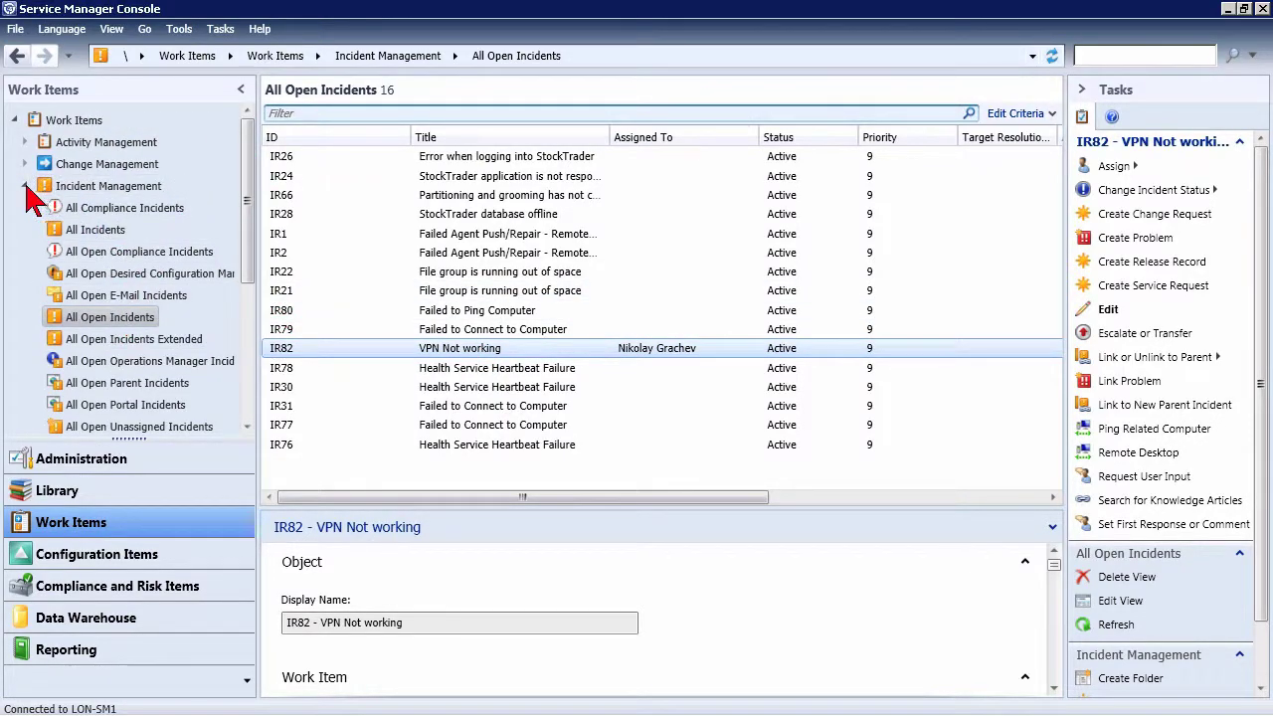
left_click(26, 187)
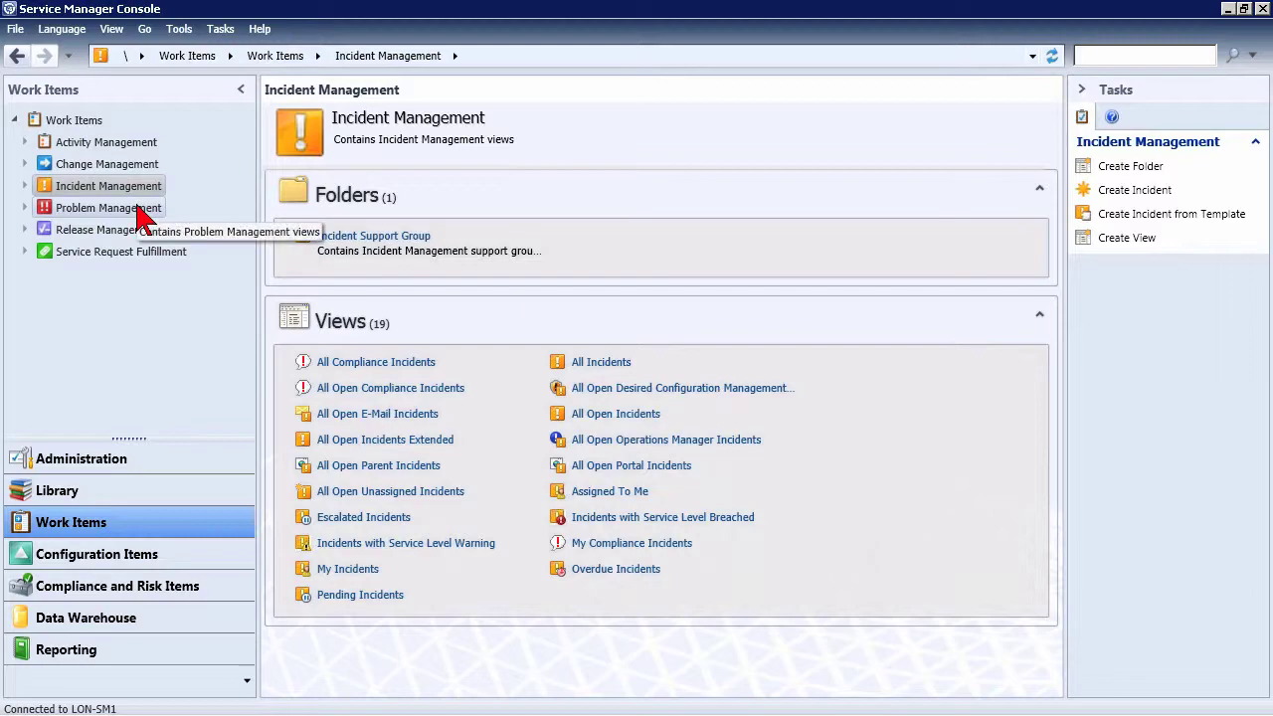
left_click(1226, 8)
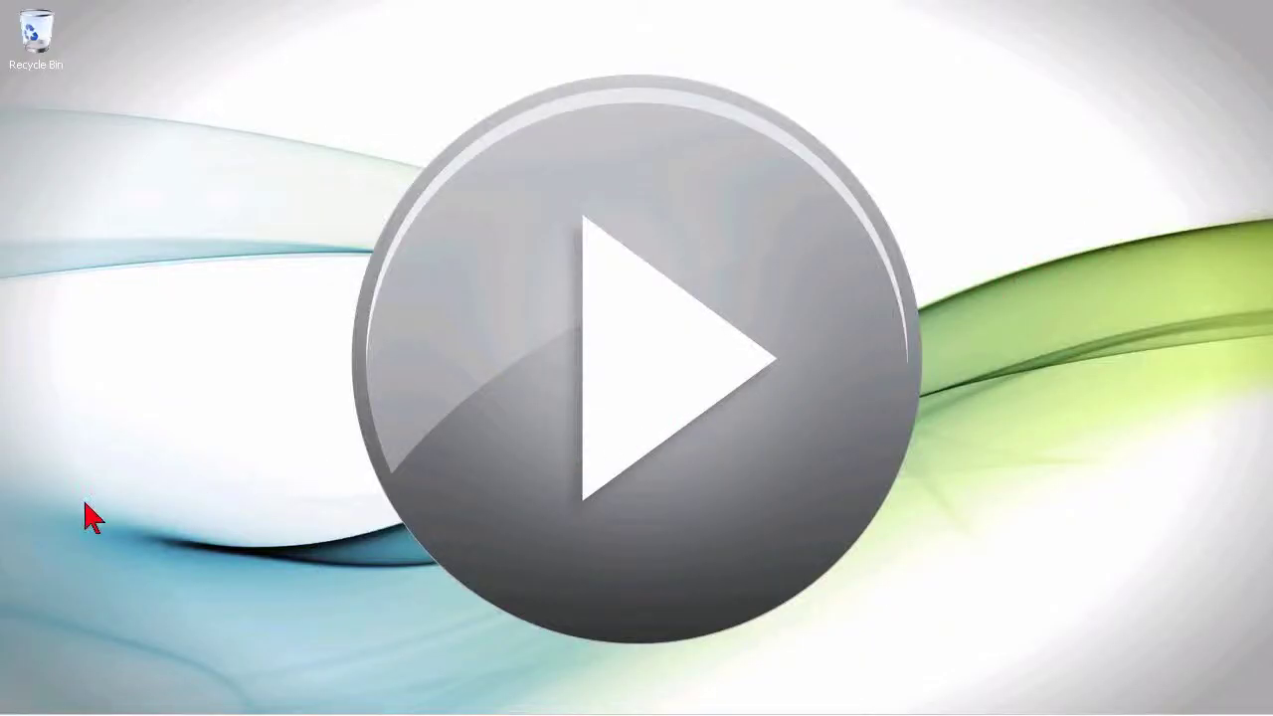